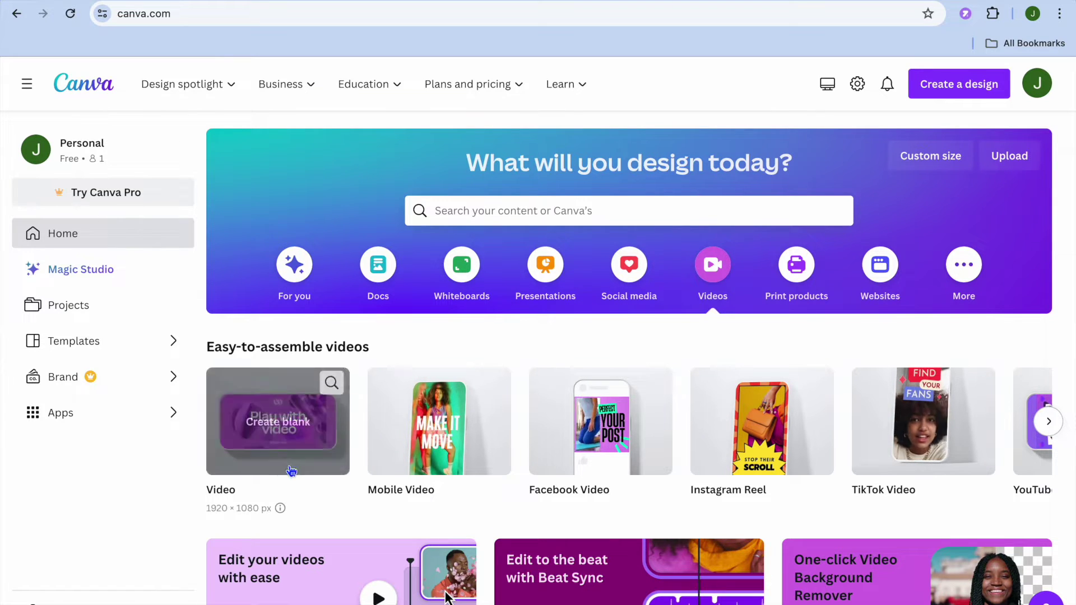
# - Create a blank 1920 × 1080 video design from the Video template
pyautogui.click(272, 443)
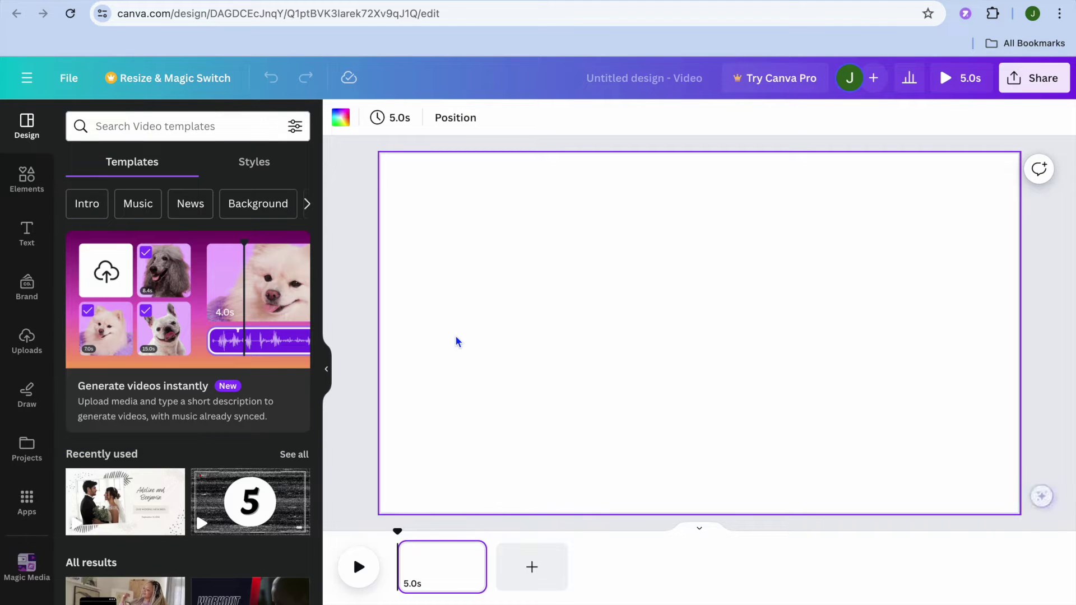
# - Add the recently used 1:15 beach-waves clip from Elements and set it as the page background
pyautogui.click(33, 191)
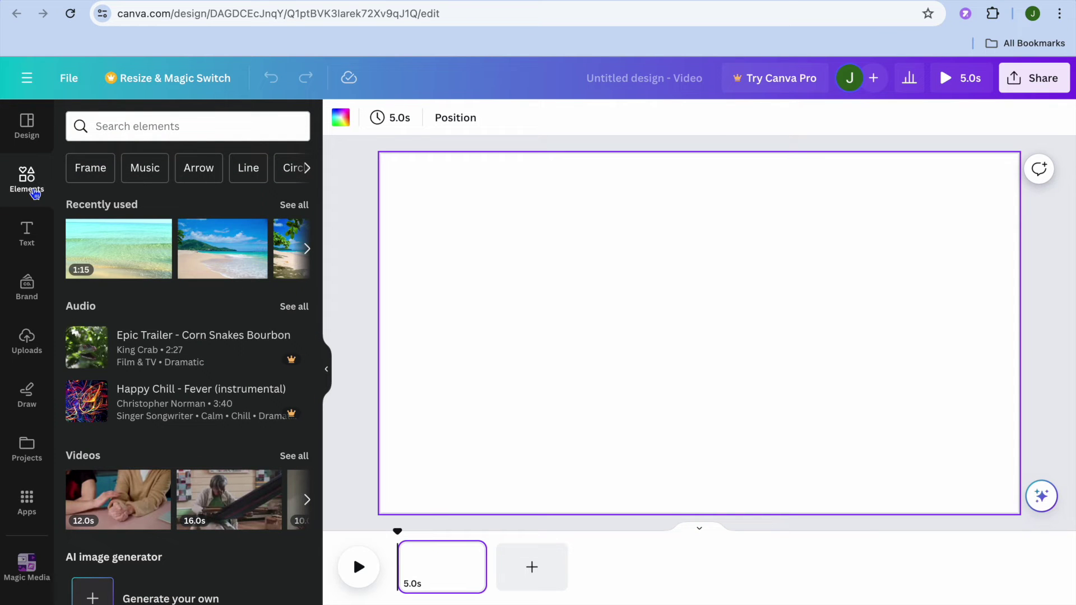
pyautogui.click(106, 255)
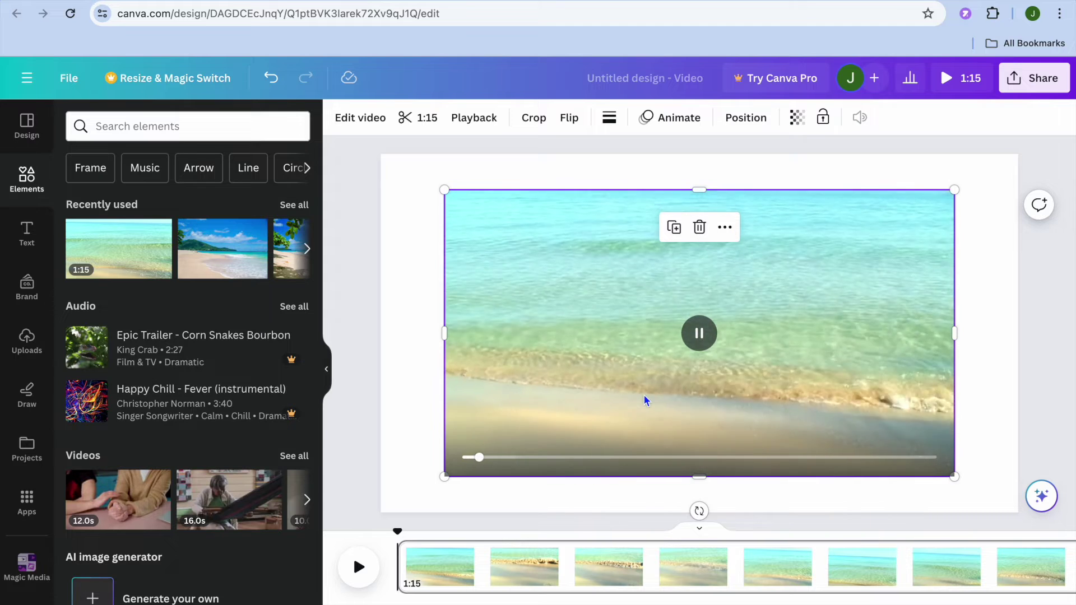
pyautogui.click(724, 232)
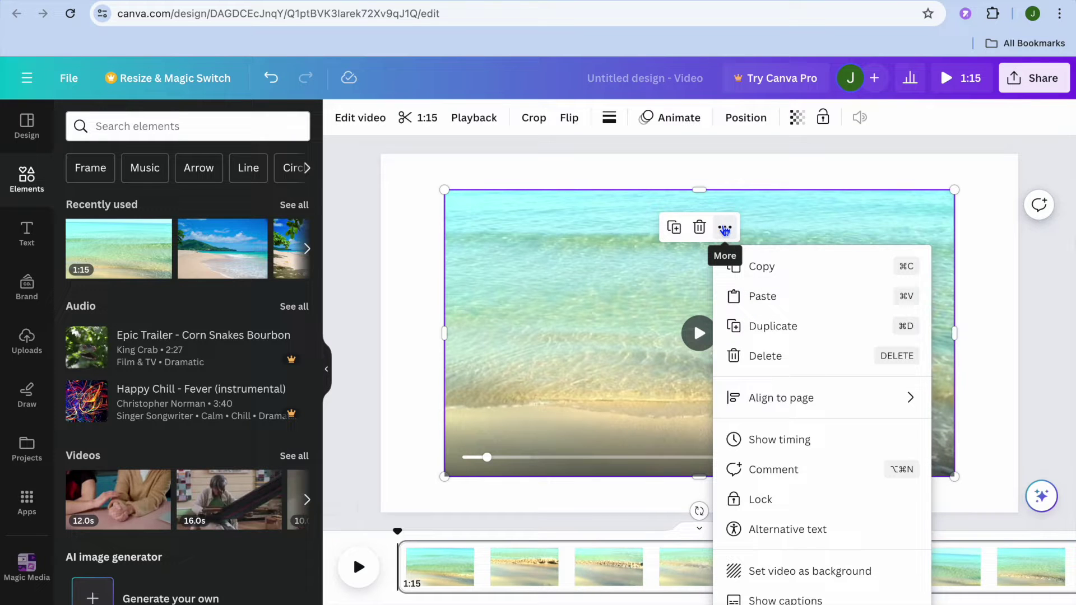
pyautogui.click(728, 570)
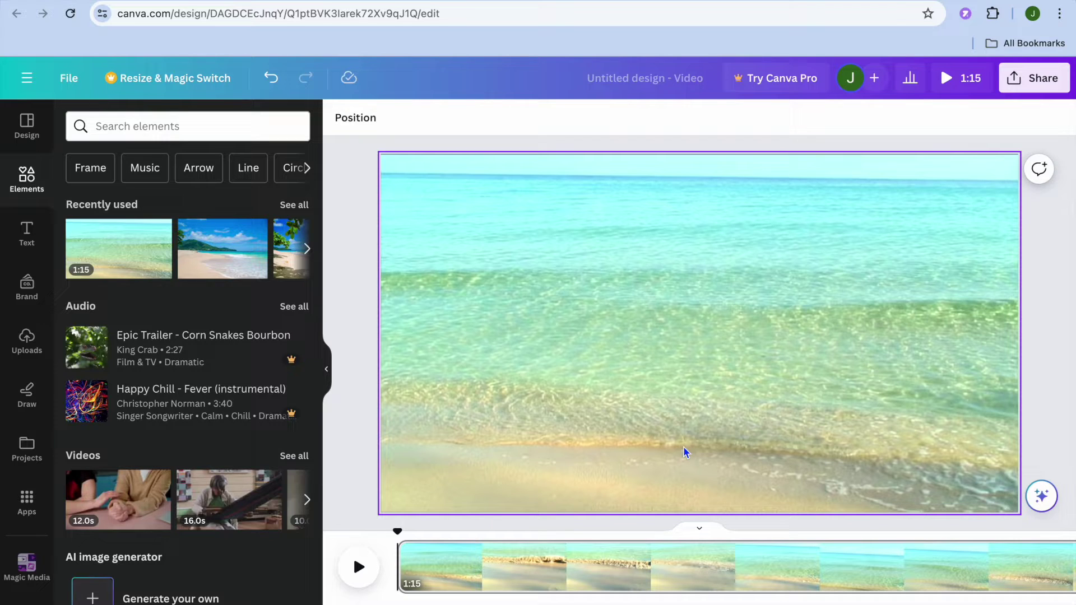
# - Search the apps for 'ai v' and open the AI Voiceover app
pyautogui.click(25, 509)
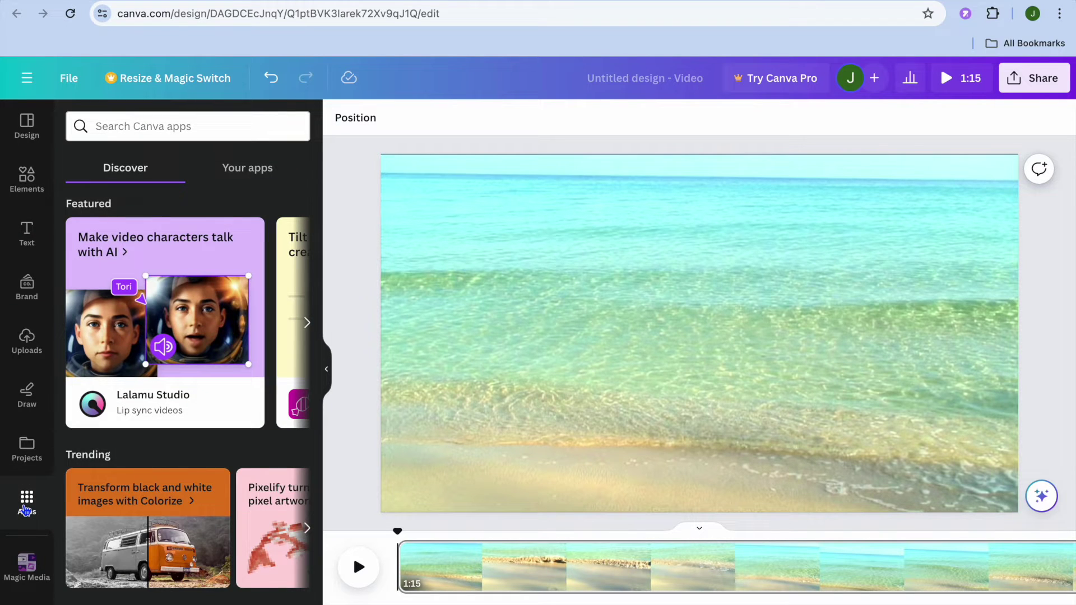
pyautogui.click(149, 126)
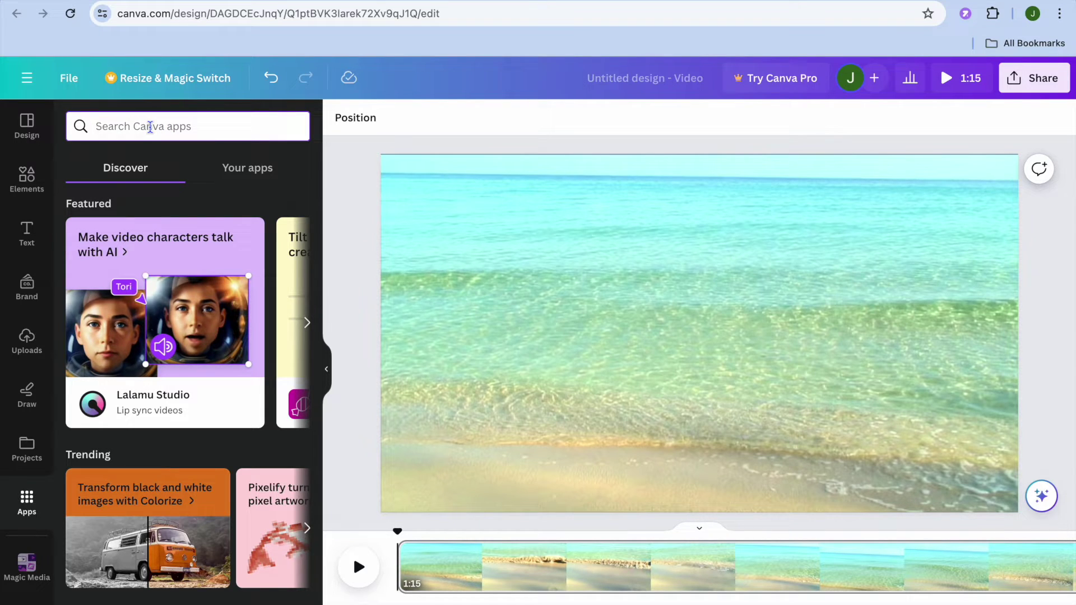
pyautogui.write('ai')
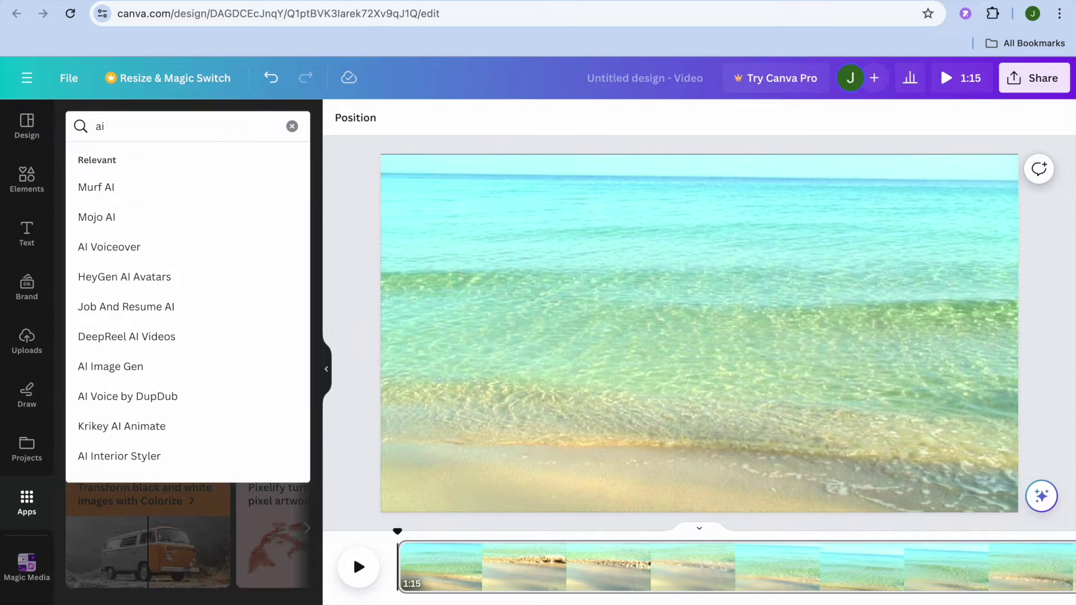
pyautogui.write(' voi')
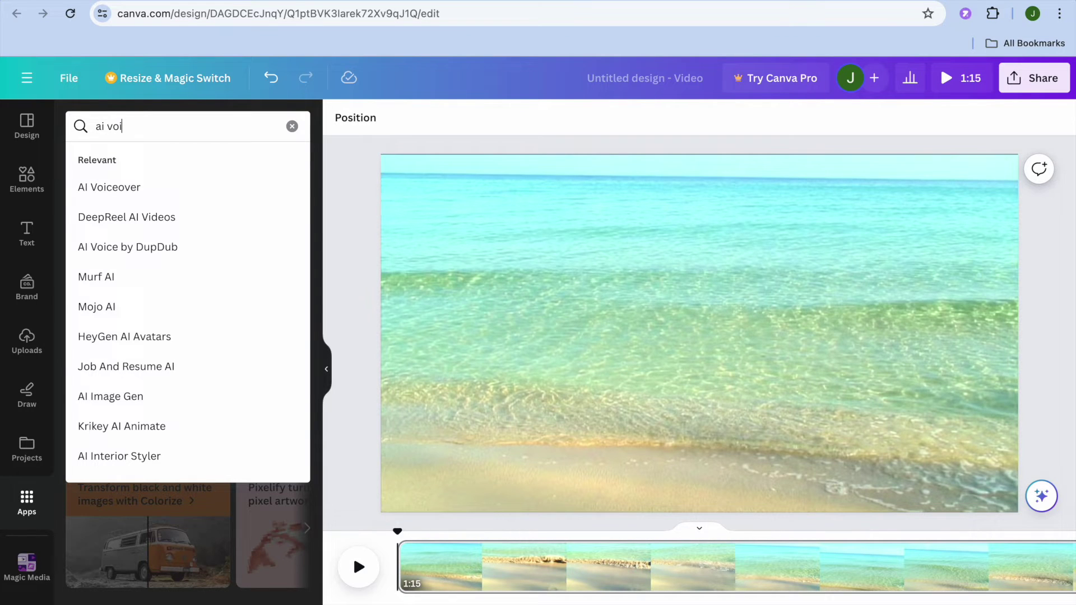
pyautogui.click(135, 187)
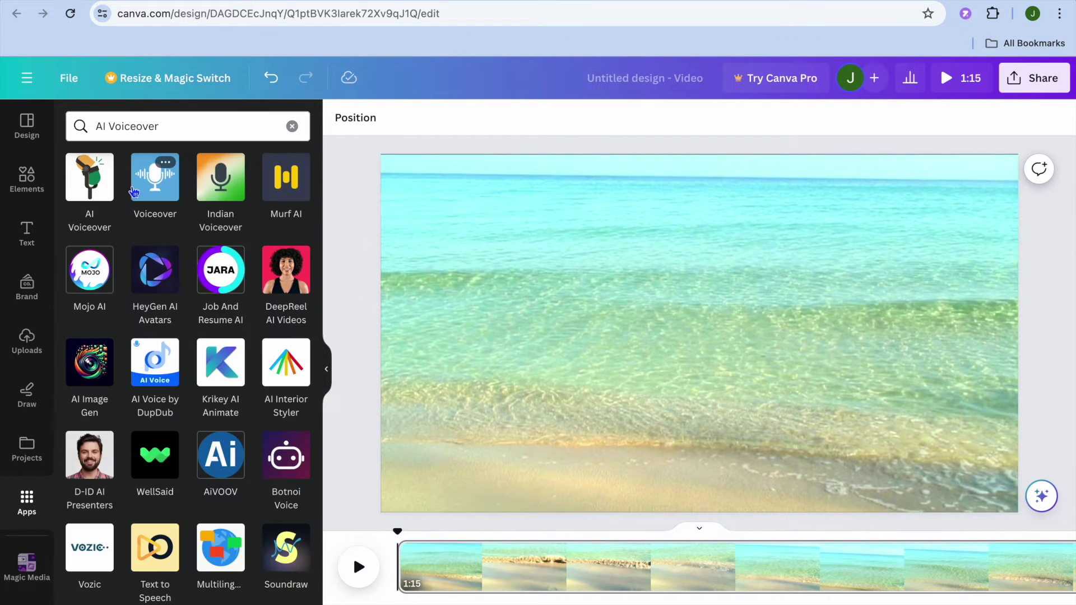
pyautogui.click(90, 184)
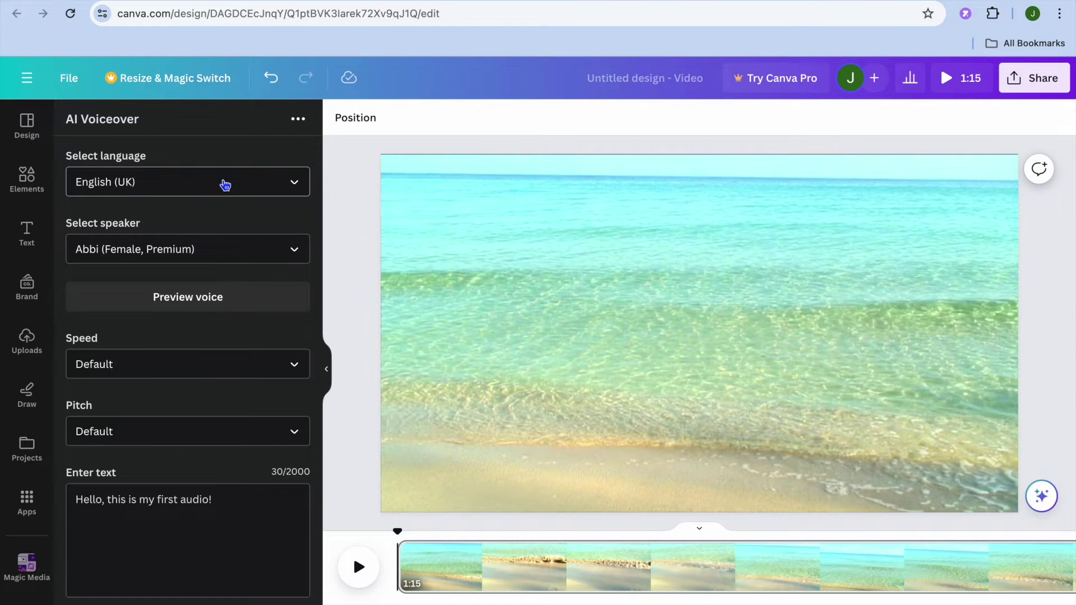
# - Browse the voiceover language list, keeping English (UK) selected
pyautogui.click(287, 187)
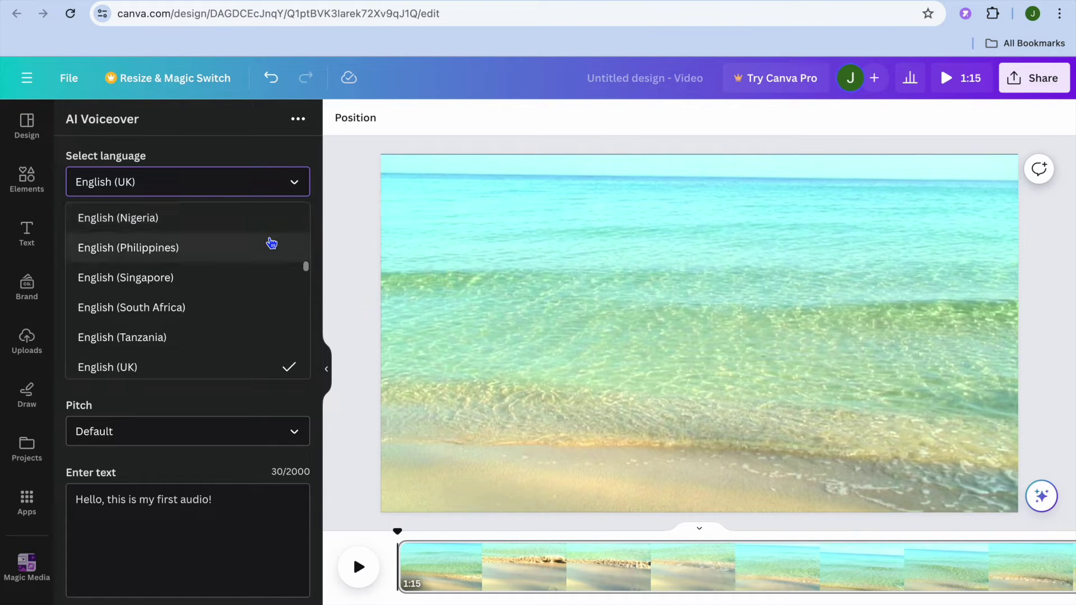
pyautogui.scroll(5, 265, 259)
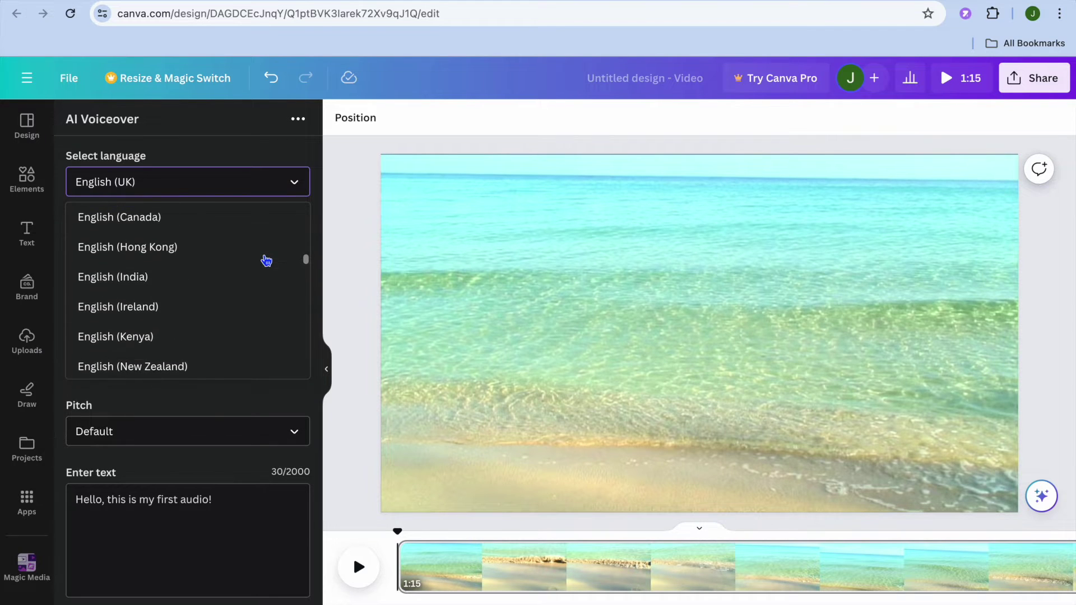
pyautogui.scroll(2, 266, 260)
pyautogui.scroll(-5, 266, 261)
pyautogui.scroll(3, 266, 260)
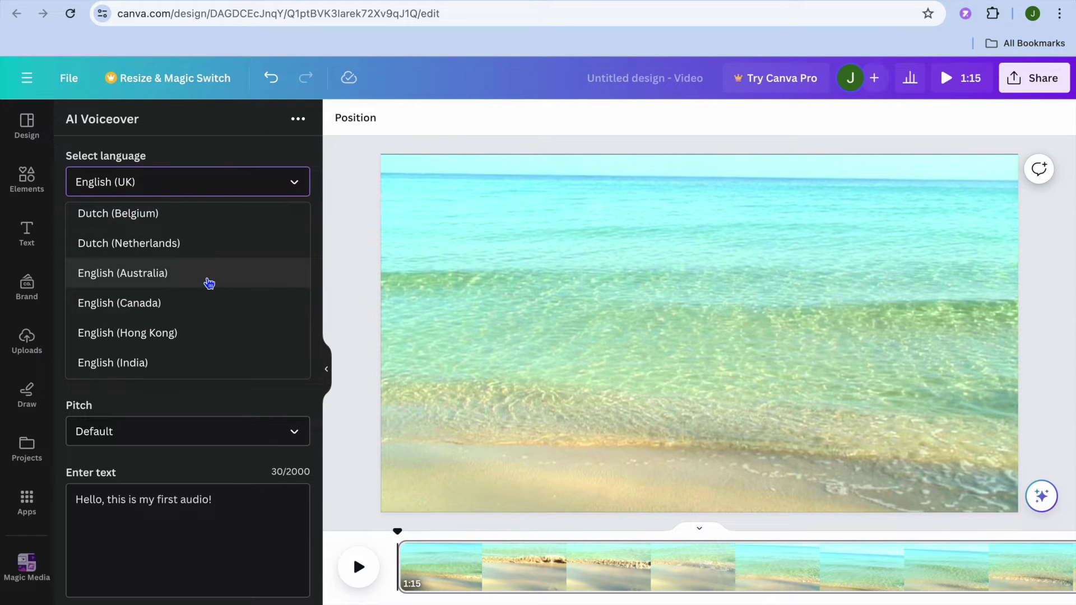
pyautogui.scroll(-2, 218, 324)
pyautogui.scroll(8, 221, 325)
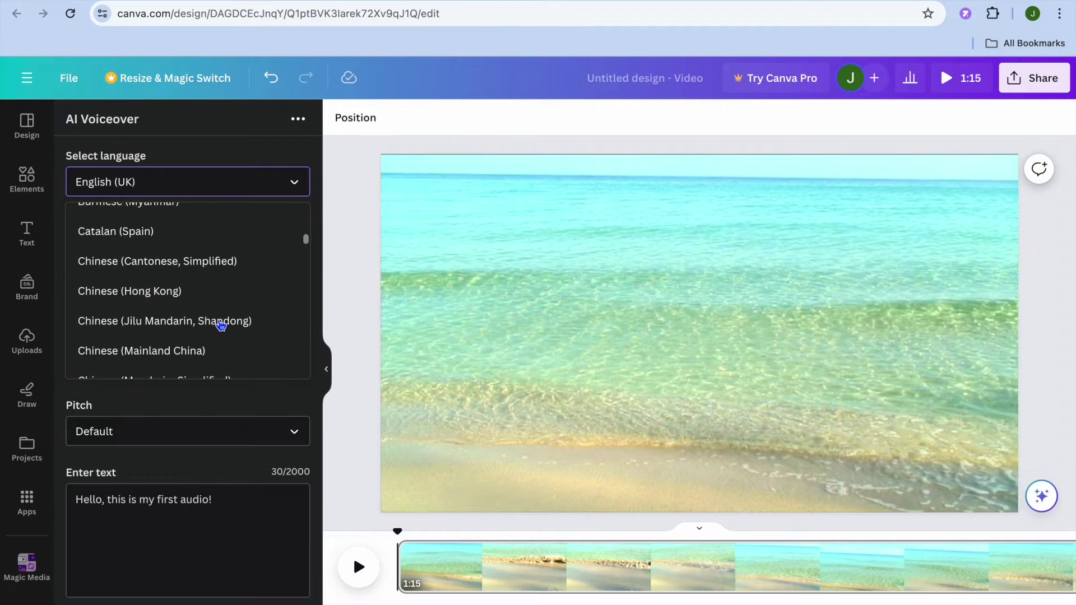
pyautogui.scroll(-8, 222, 325)
pyautogui.scroll(-6, 221, 325)
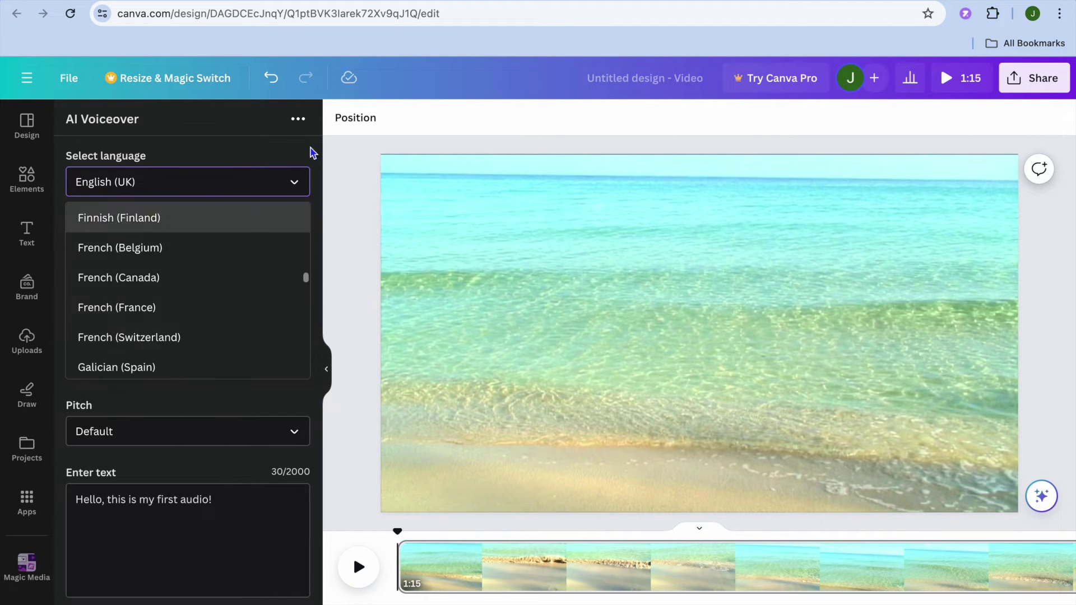
pyautogui.click(279, 149)
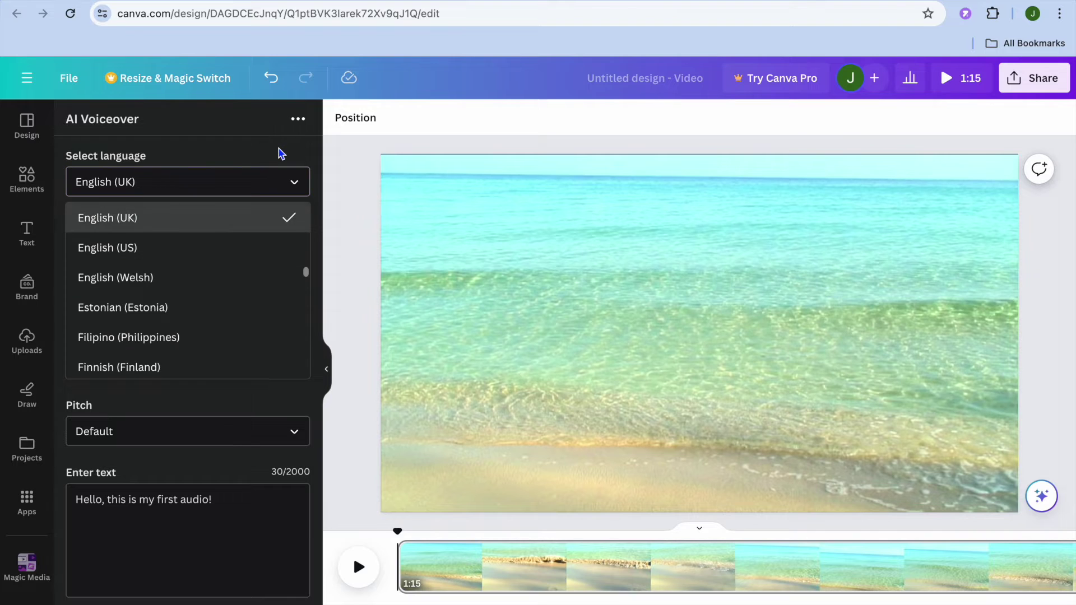
pyautogui.click(320, 238)
# - Choose Finley (Male, Standard) as the speaker and play a sample of the voice
pyautogui.click(280, 256)
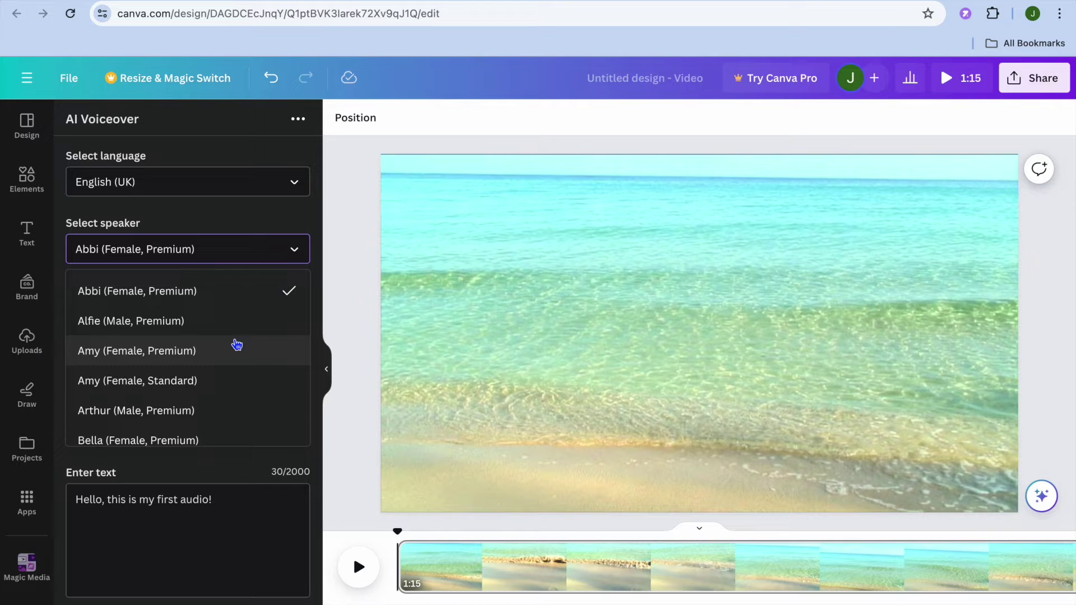
pyautogui.scroll(-10, 237, 345)
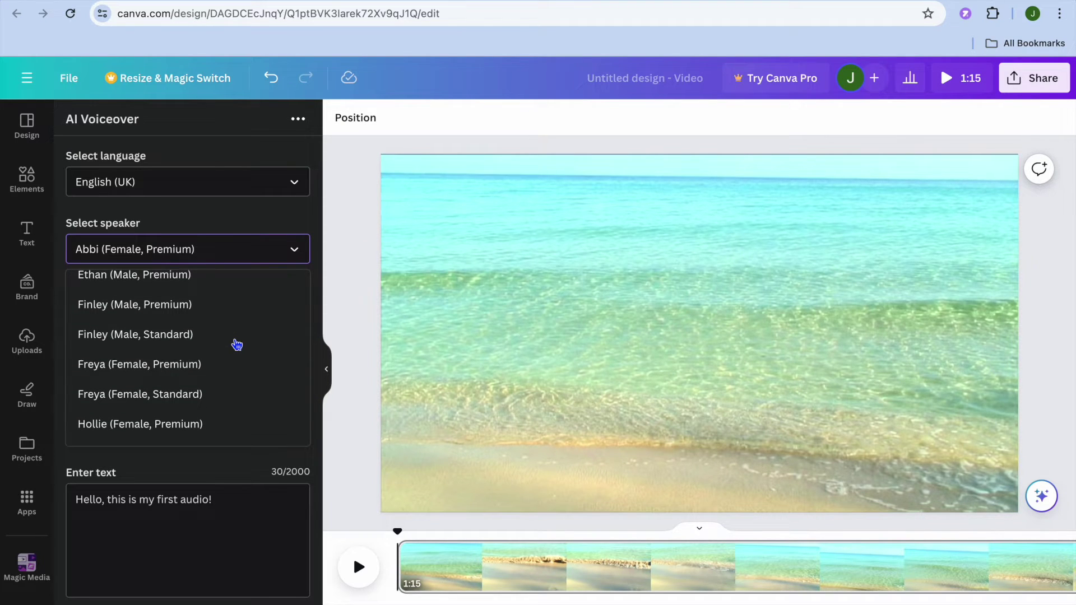
pyautogui.click(215, 339)
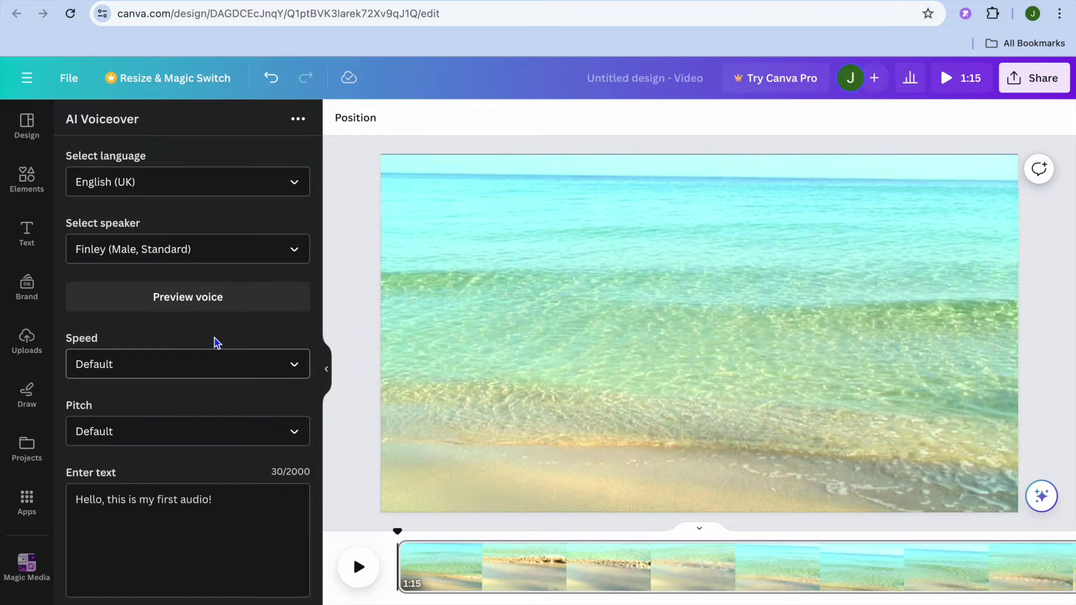
pyautogui.click(227, 300)
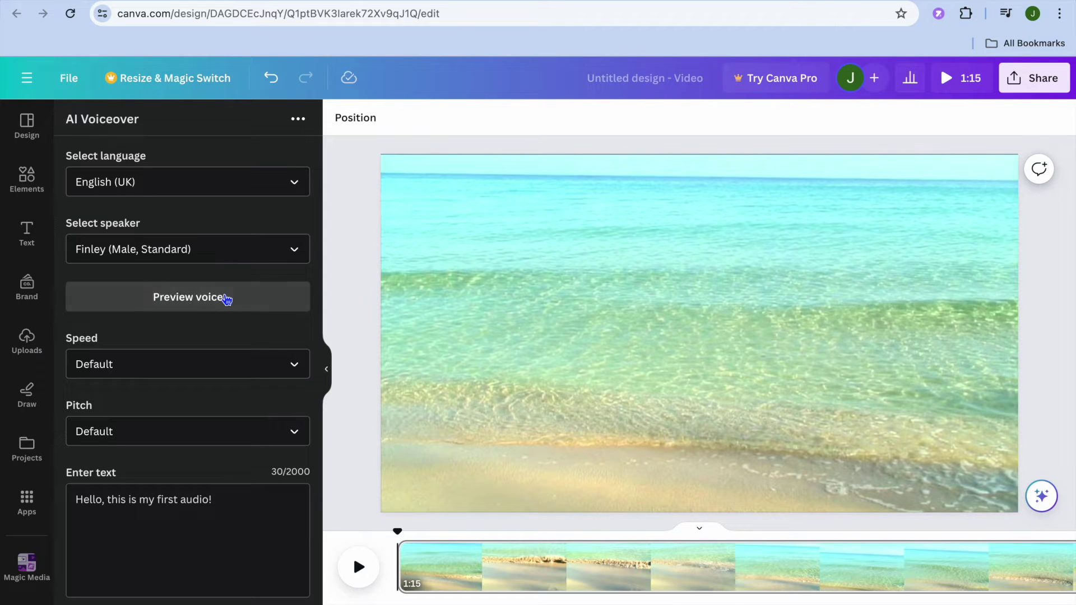
pyautogui.click(300, 369)
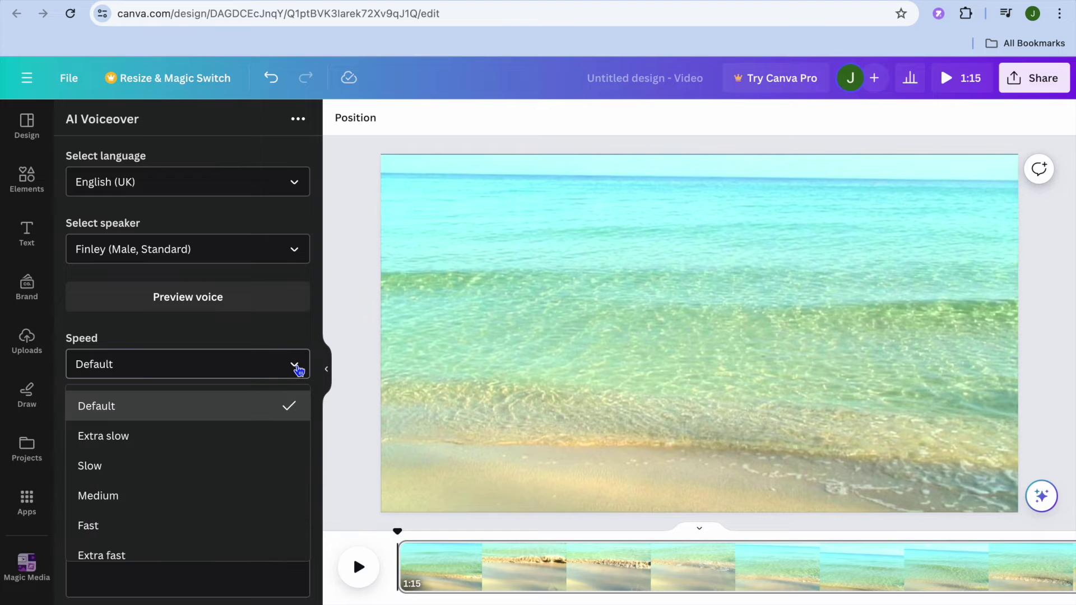
pyautogui.scroll(-1, 226, 482)
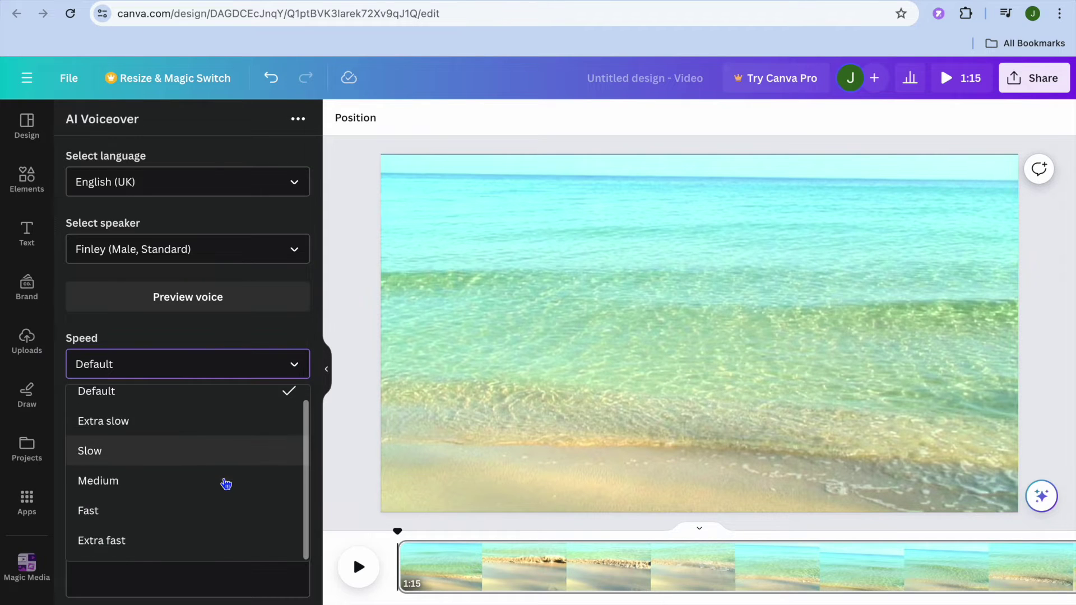
pyautogui.click(296, 365)
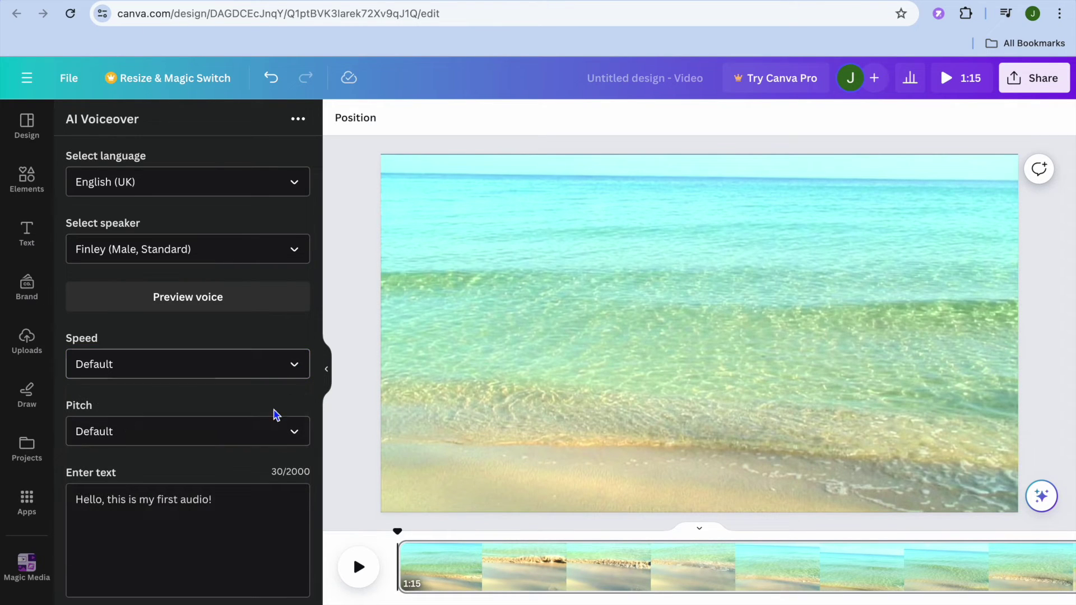
pyautogui.scroll(-1, 271, 420)
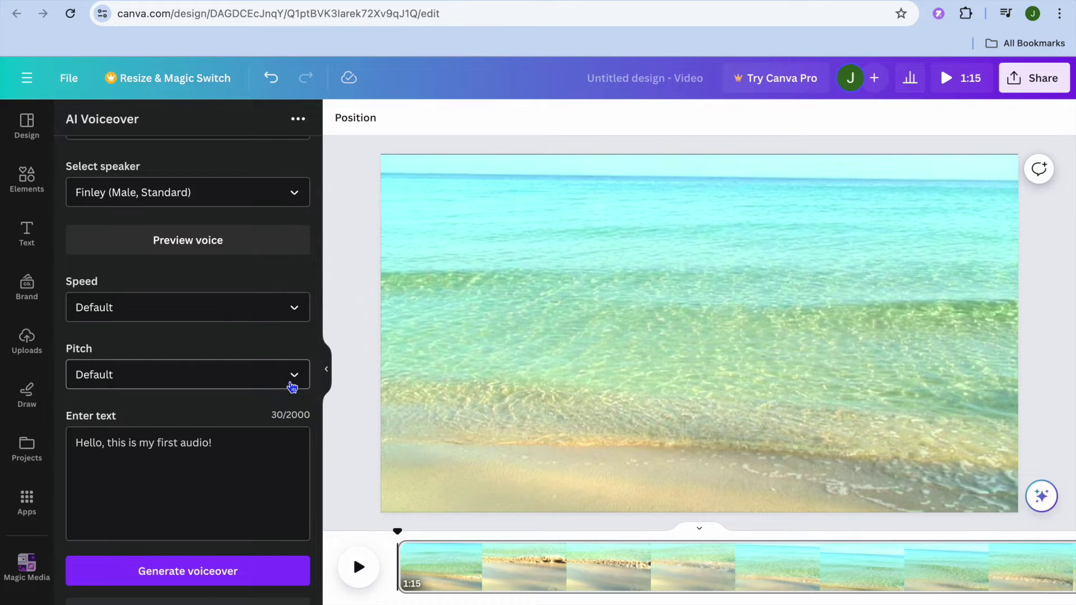
pyautogui.click(89, 443)
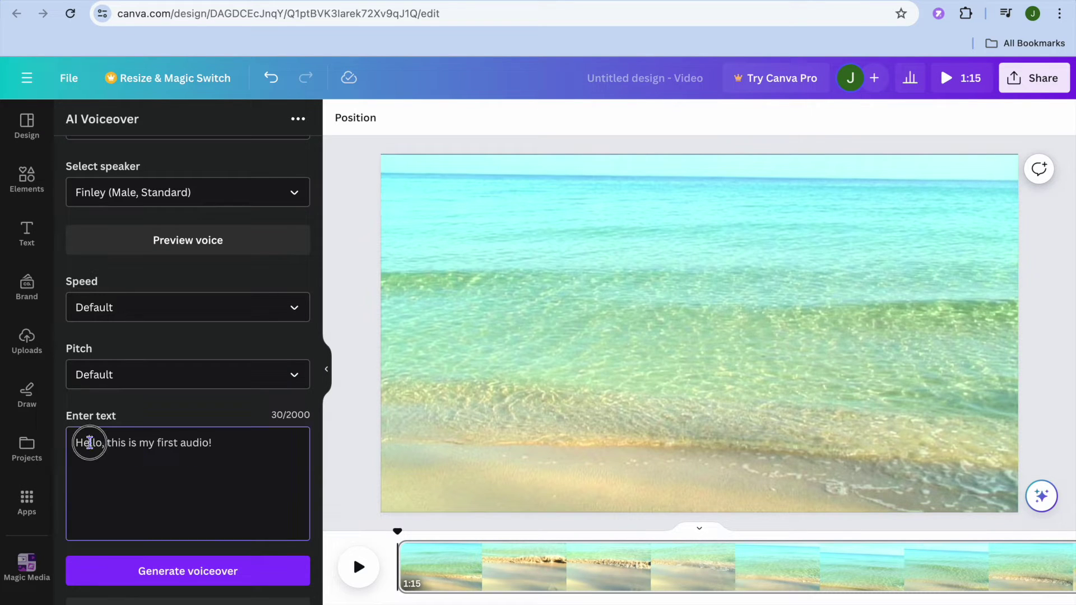
pyautogui.moveTo(249, 437); pyautogui.dragTo(194, 439)
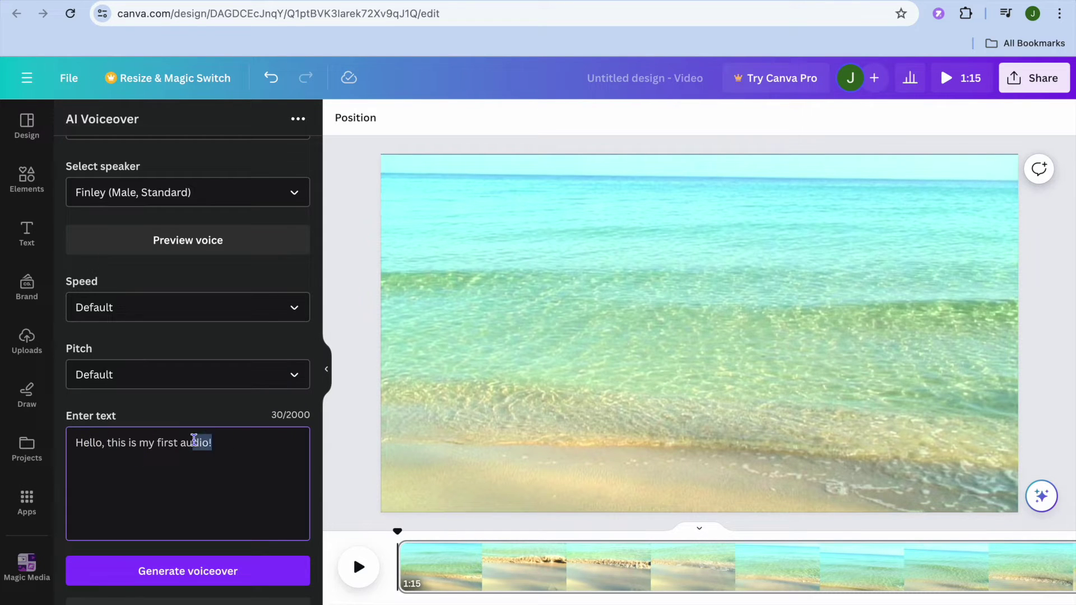
pyautogui.click(237, 490)
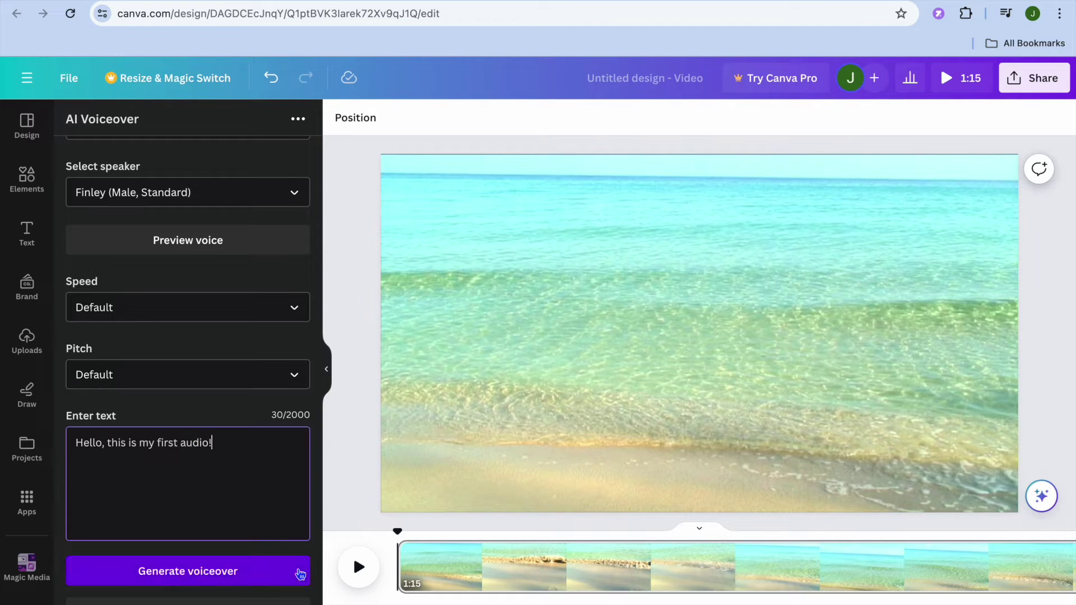
# - Connect AI Voiceover to the Google account, authorizing mxspeech.com
pyautogui.click(245, 578)
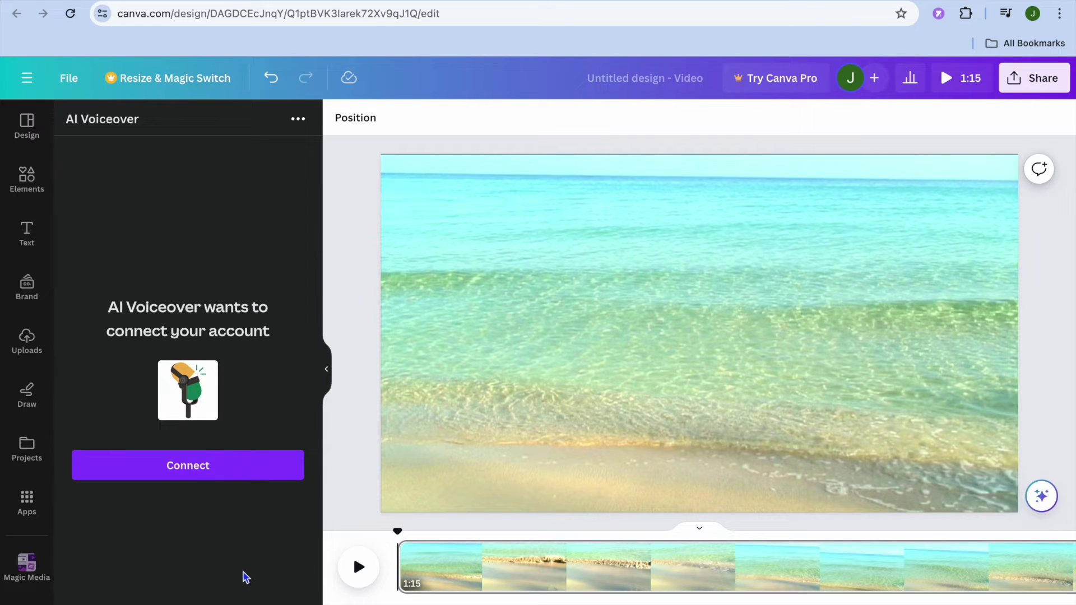
pyautogui.click(222, 469)
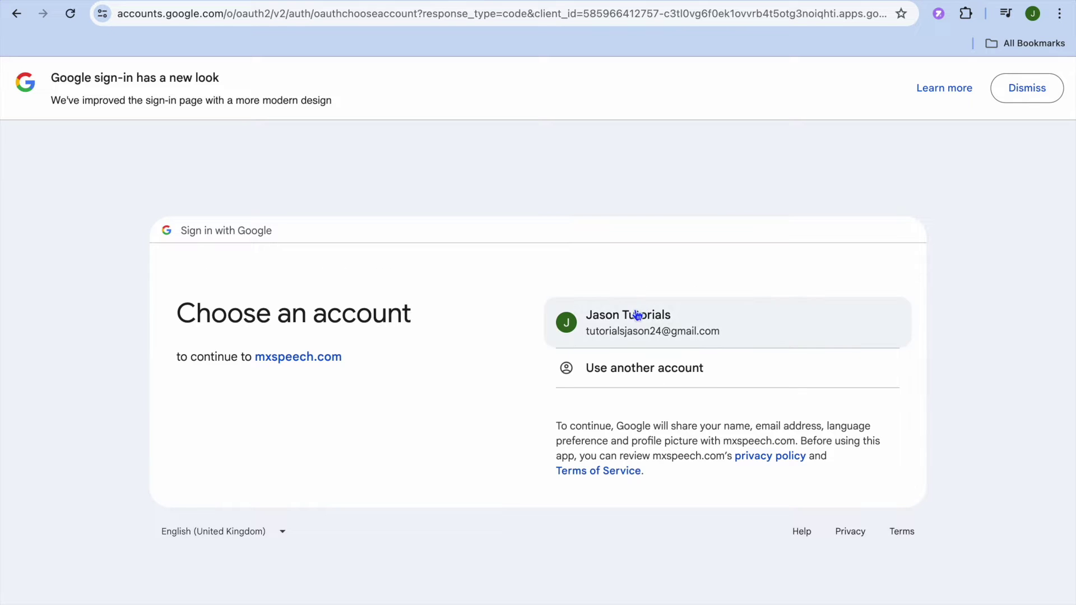
pyautogui.click(638, 315)
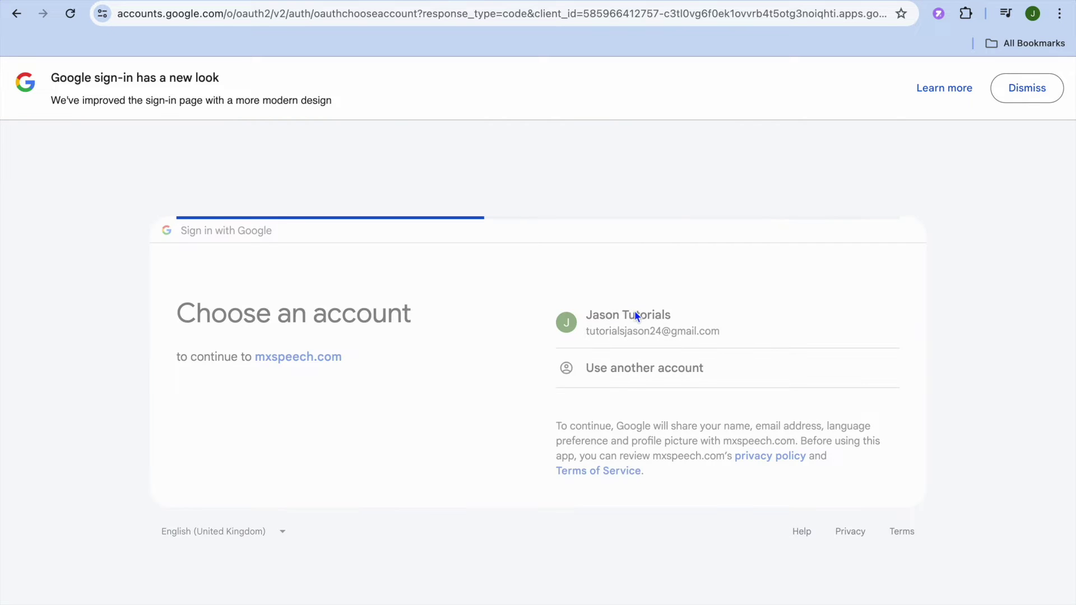
pyautogui.click(638, 469)
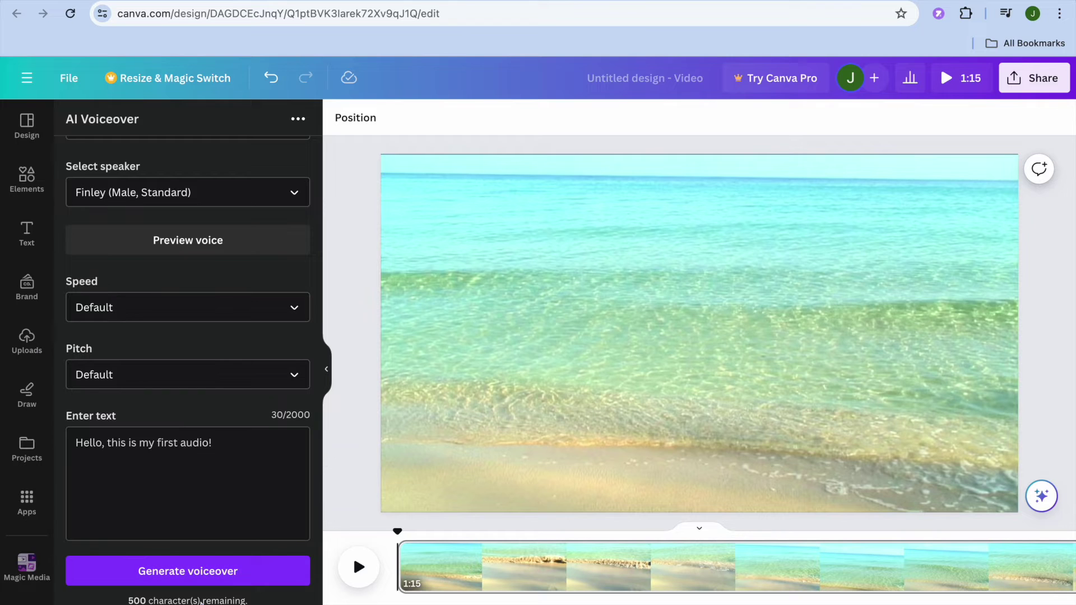
# - Generate the 'Hello, this is my first audio!' voiceover clip and play it back on the timeline
pyautogui.scroll(-1, 200, 601)
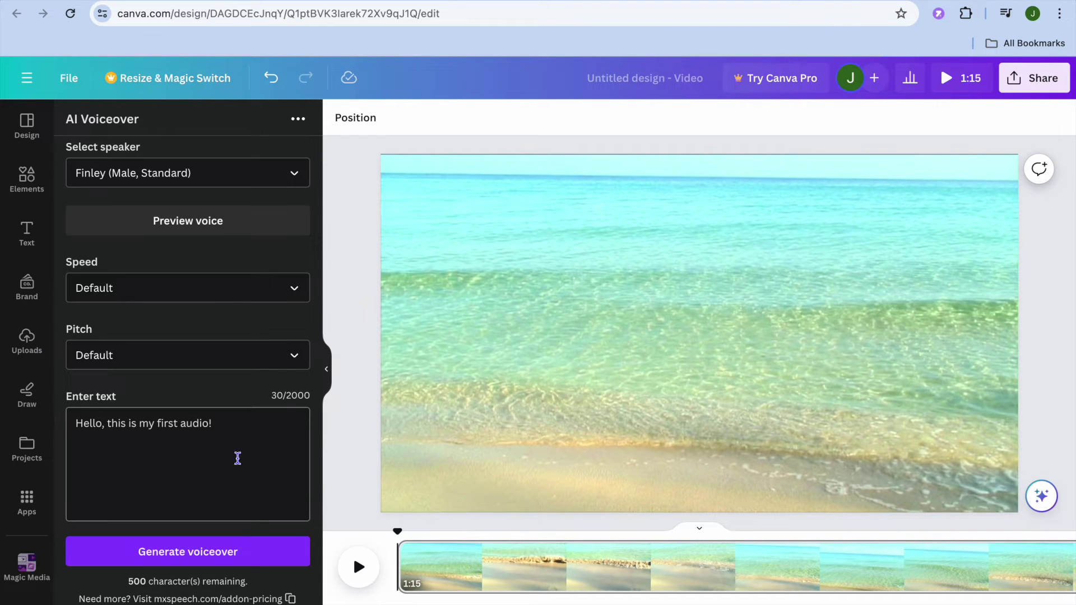
pyautogui.click(199, 561)
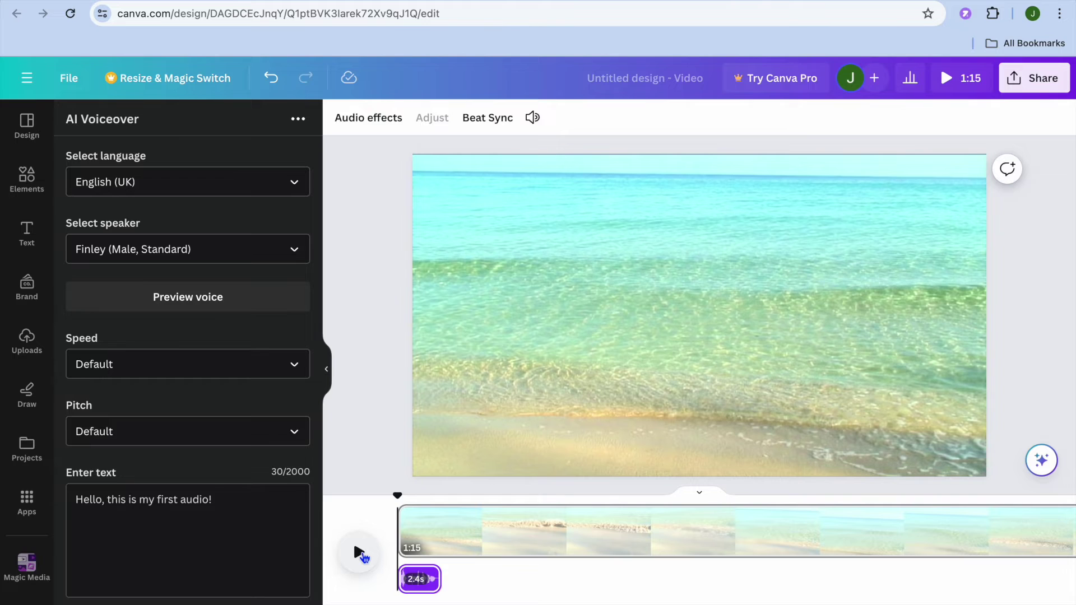
pyautogui.click(359, 554)
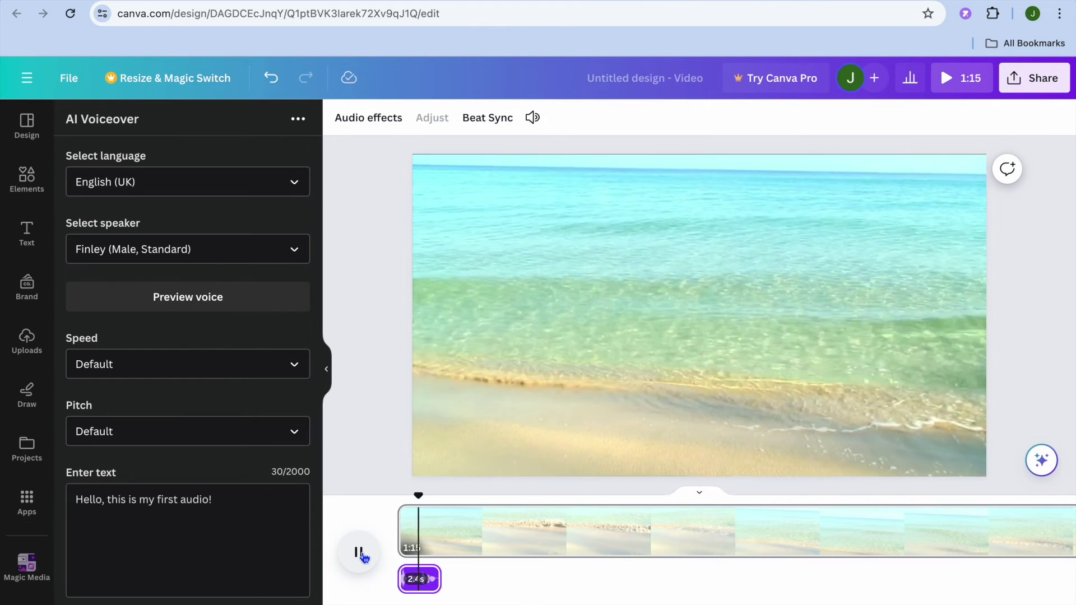
pyautogui.click(359, 553)
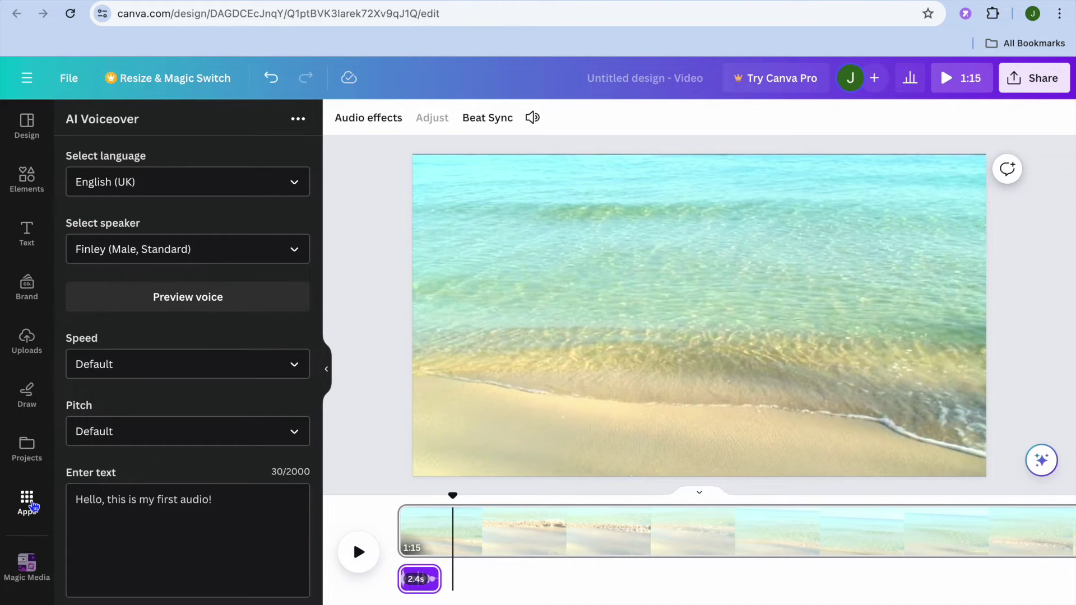
# - Open the Voiceover app from the AI Voiceover app search results
pyautogui.click(32, 506)
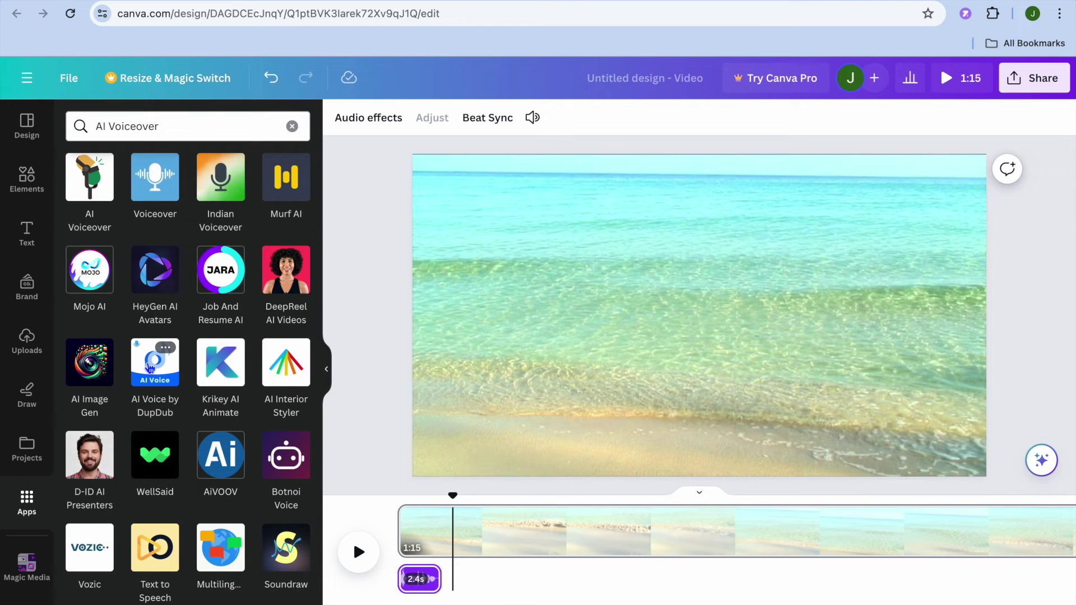
pyautogui.click(161, 199)
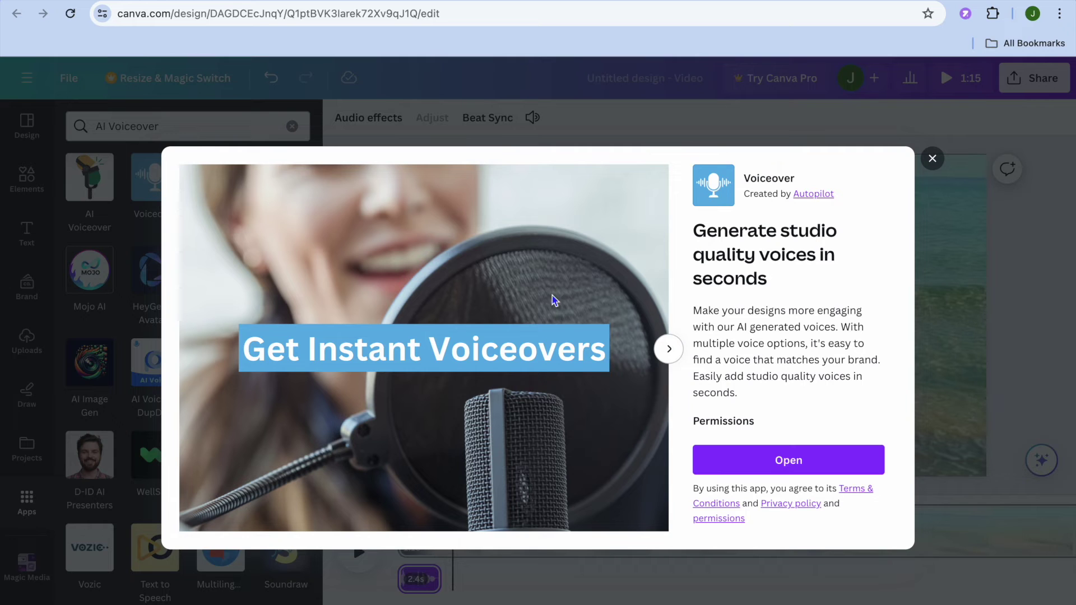
pyautogui.click(771, 460)
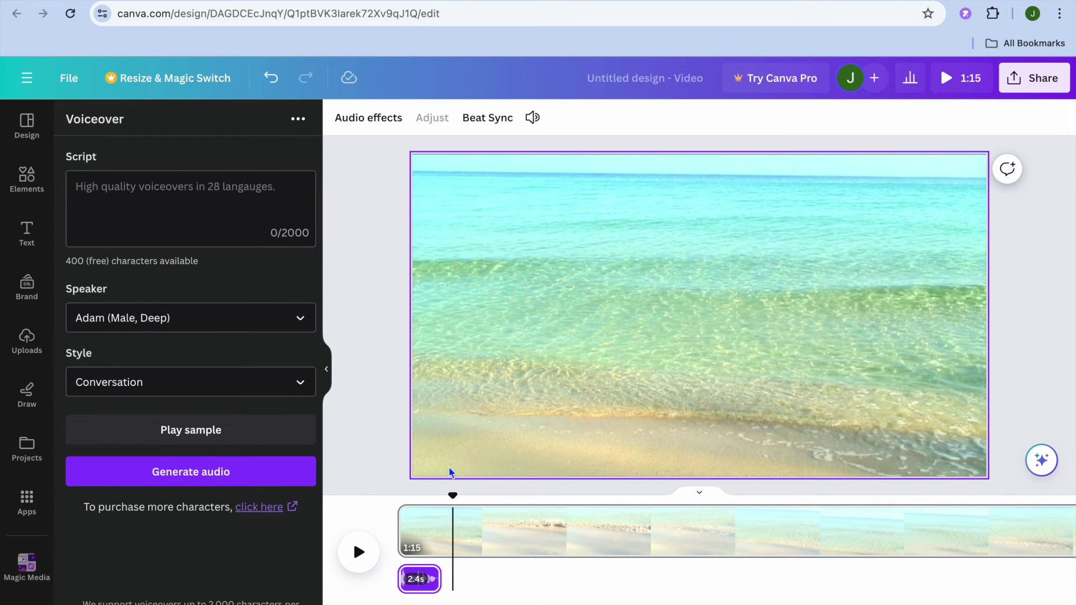
# - Inspect the Voiceover app's Script, Speaker and Style options, then return to the app results
pyautogui.click(100, 189)
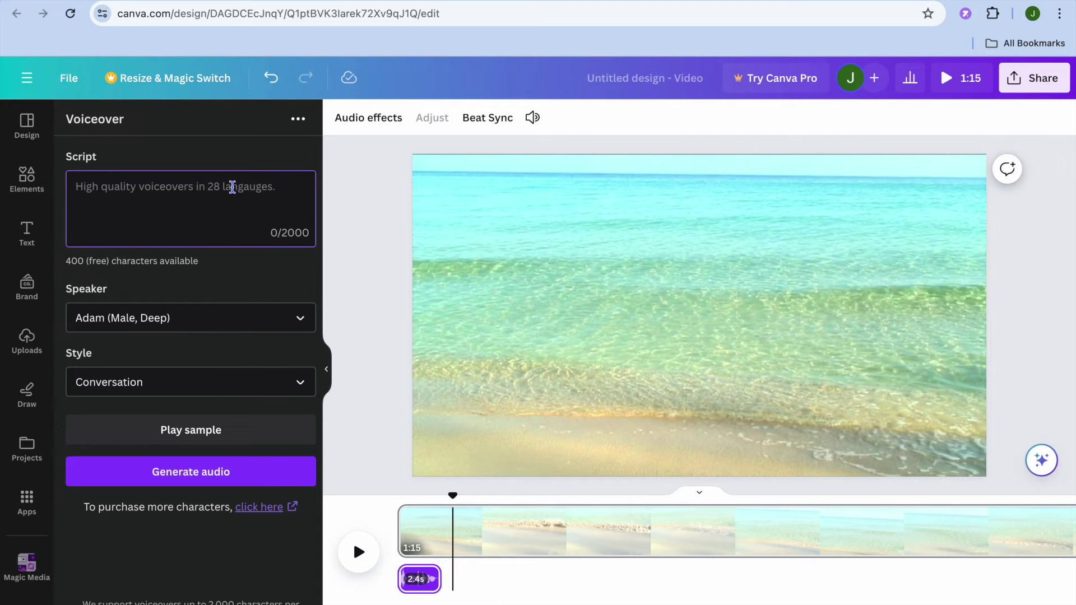
pyautogui.click(297, 325)
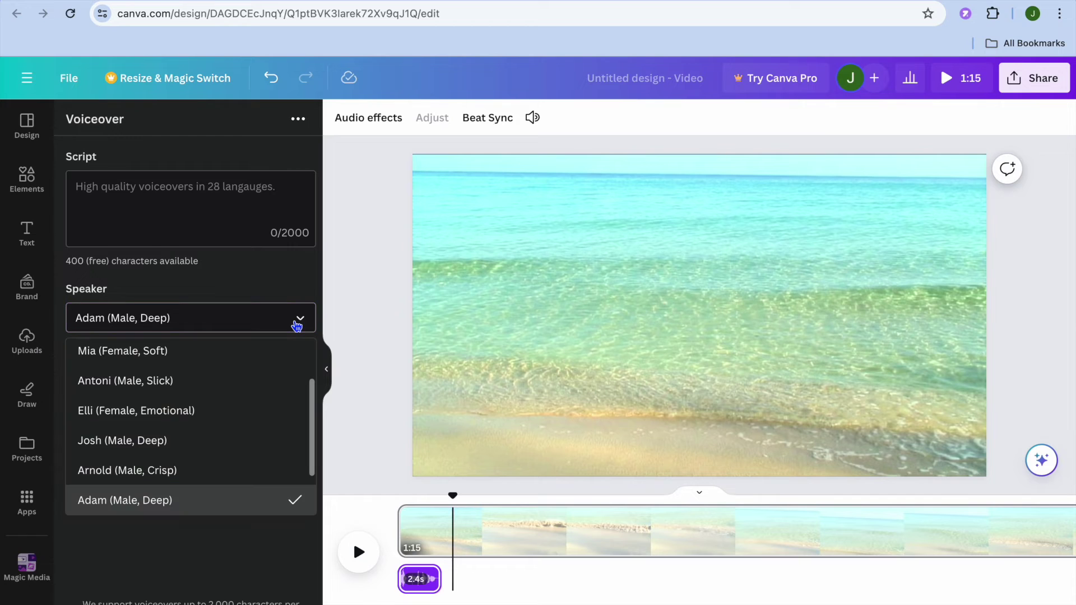
pyautogui.click(296, 325)
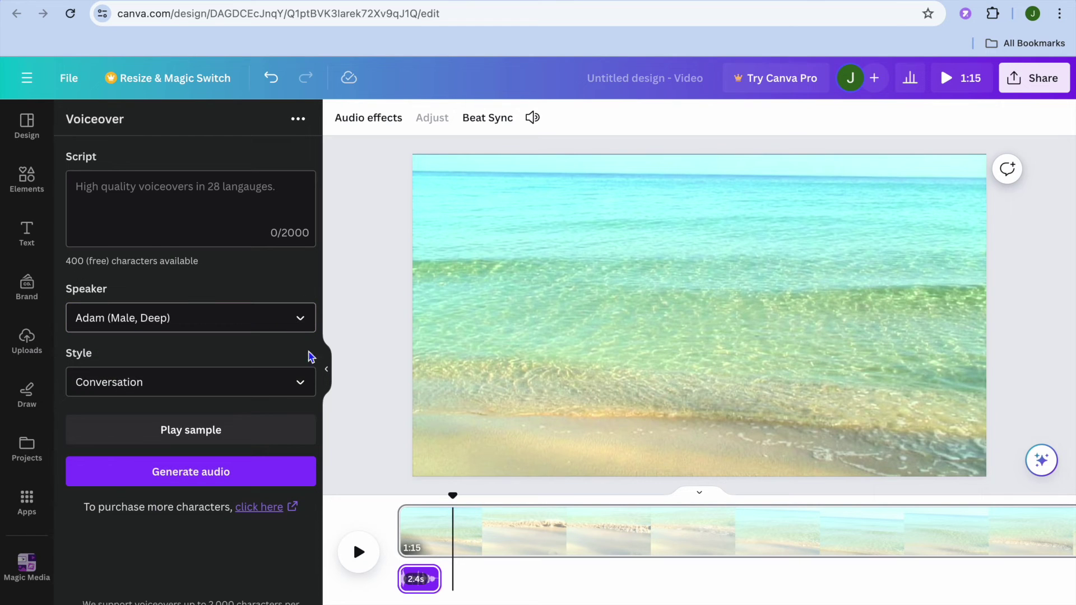
pyautogui.click(302, 389)
pyautogui.click(302, 389)
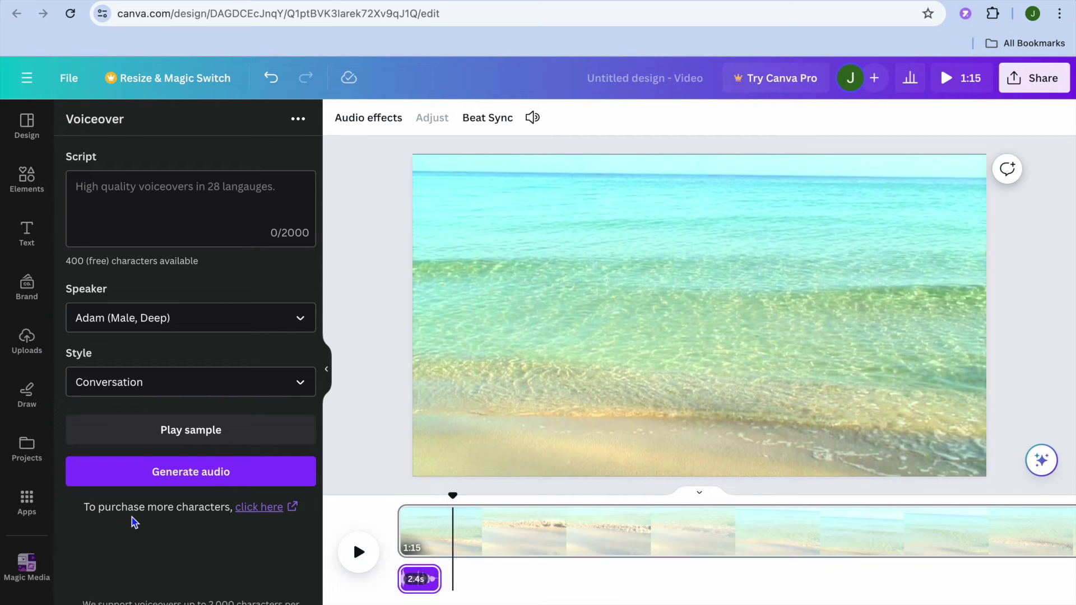
pyautogui.click(28, 505)
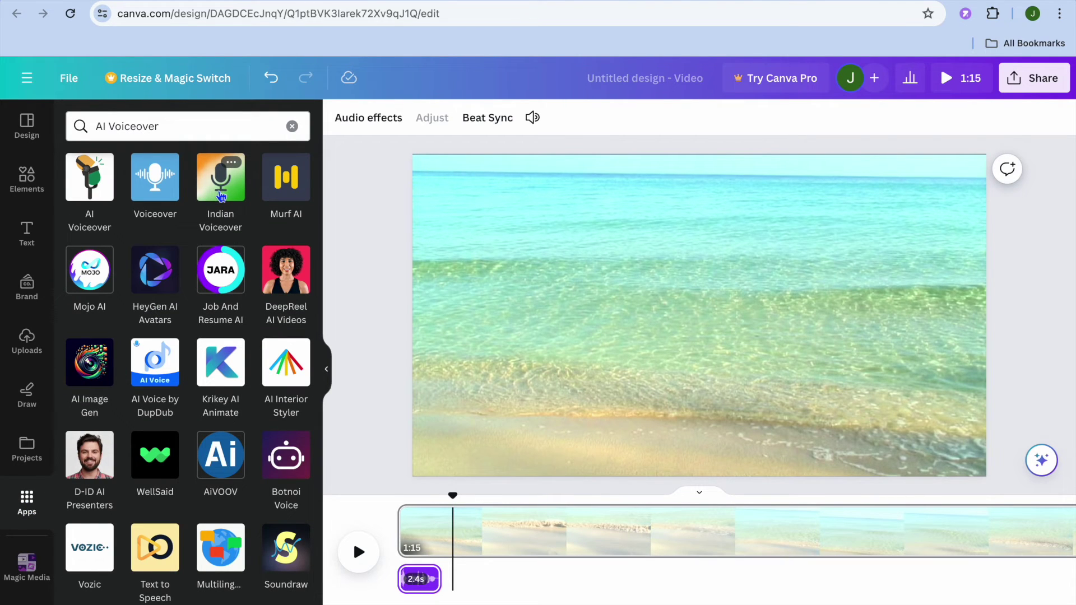
# - Open Murf AI with the free-plan workspace and preview the Miles voice
pyautogui.click(285, 185)
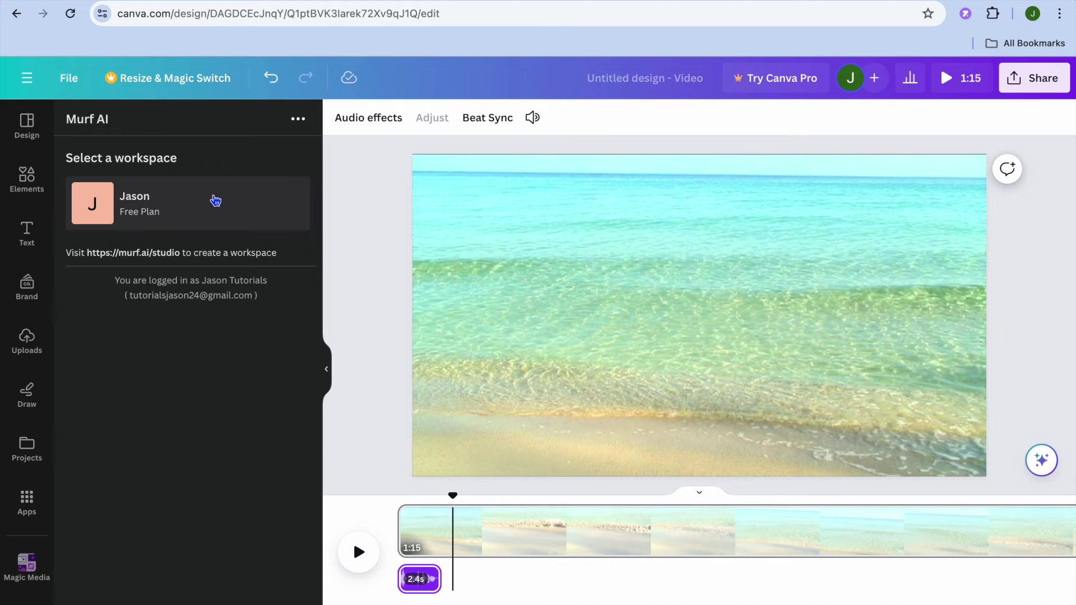
pyautogui.click(190, 201)
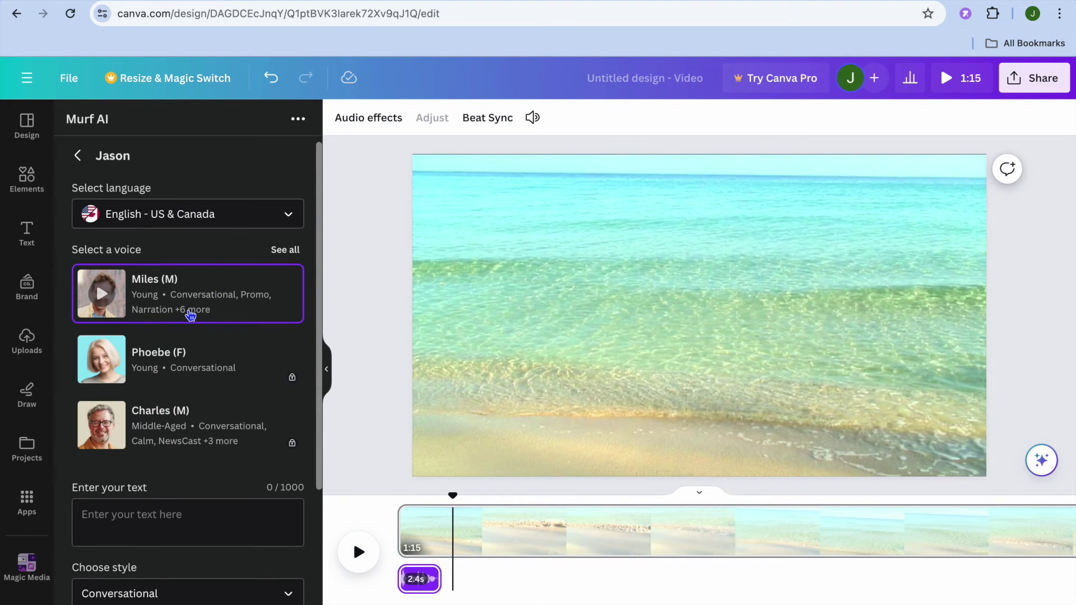
pyautogui.scroll(-4, 208, 371)
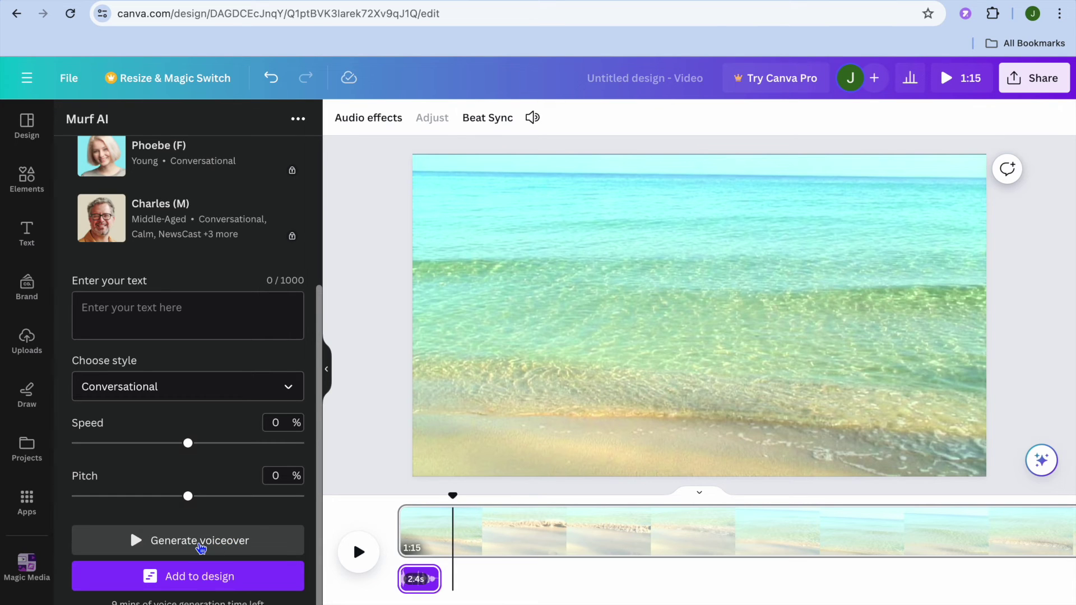
pyautogui.scroll(4, 194, 372)
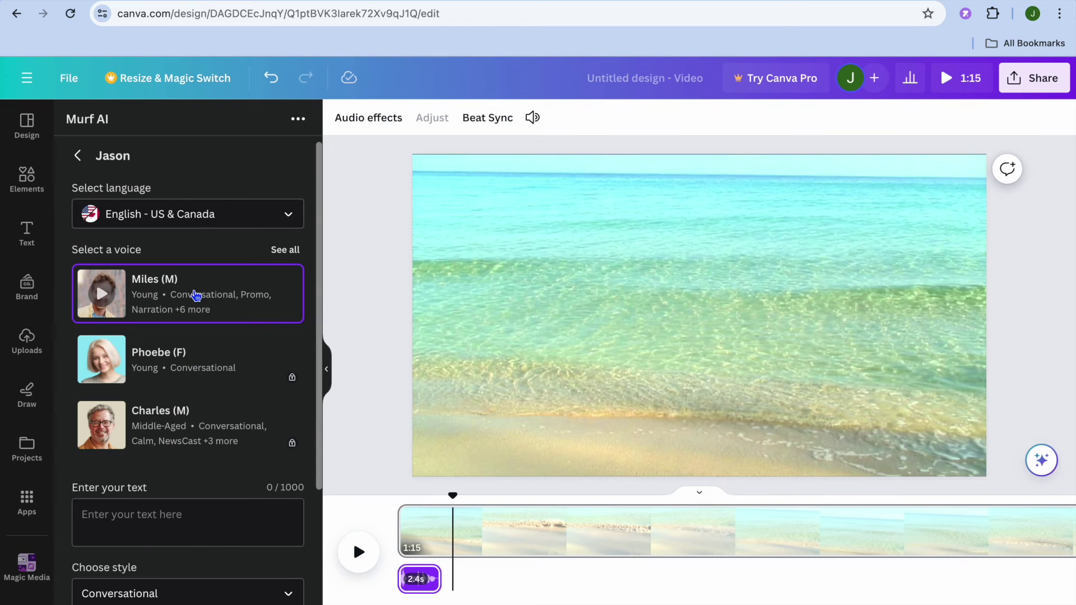
pyautogui.moveTo(101, 298)
pyautogui.click(100, 304)
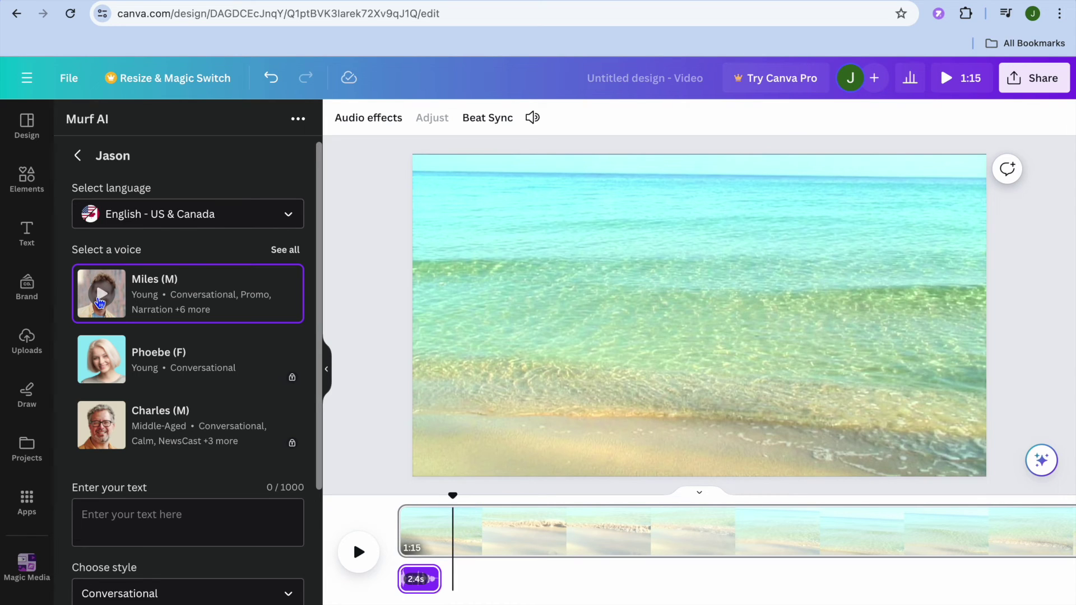
# - Switch the Murf AI language to English - UK and preview the Peter and Katie voices
pyautogui.click(270, 217)
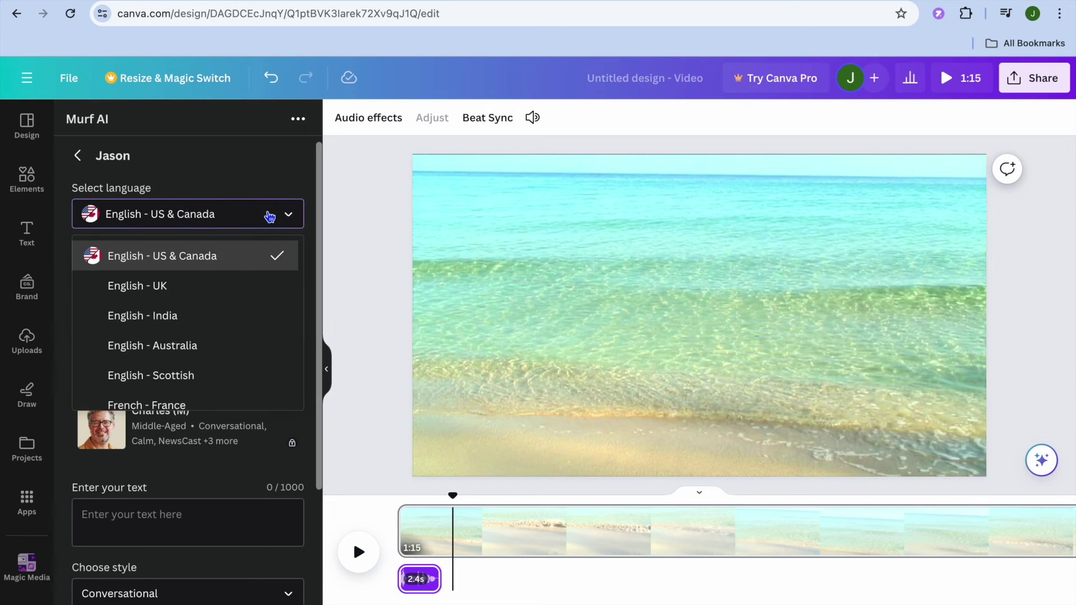
pyautogui.click(212, 298)
pyautogui.click(103, 294)
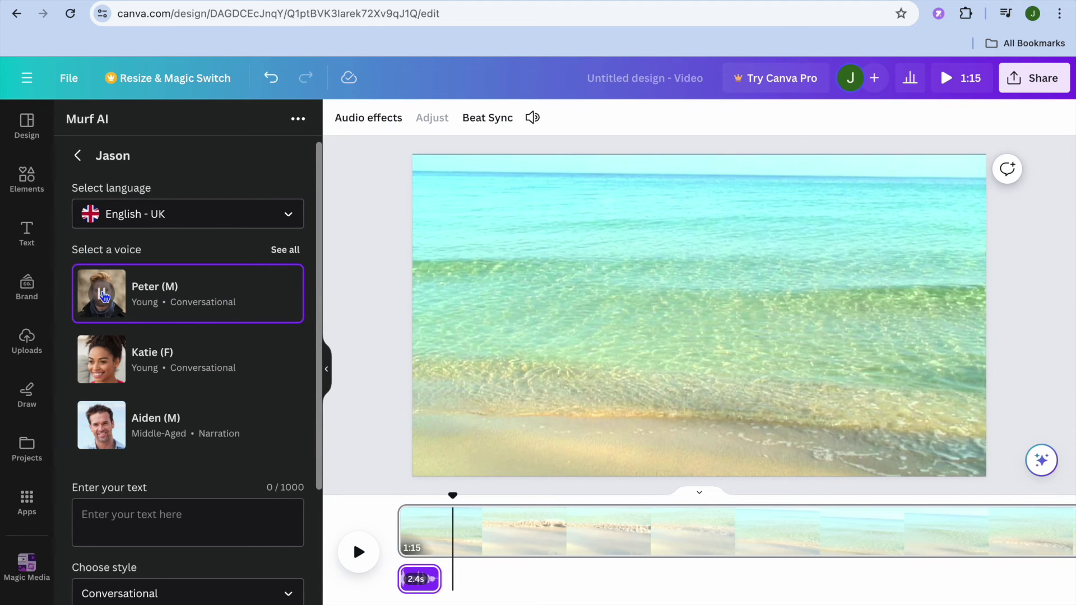
pyautogui.click(104, 360)
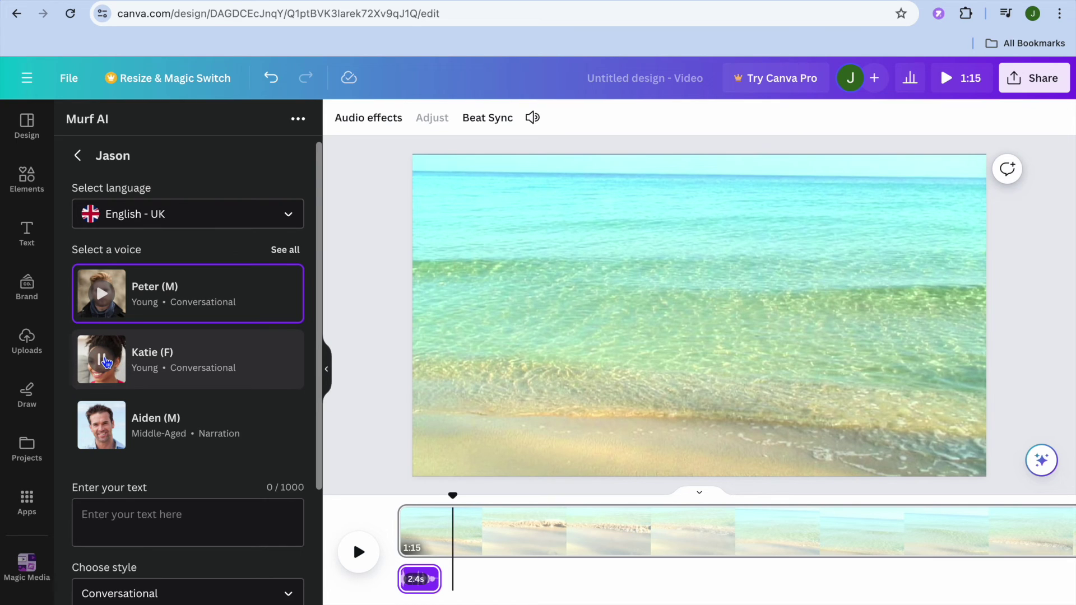
pyautogui.scroll(-4, 106, 361)
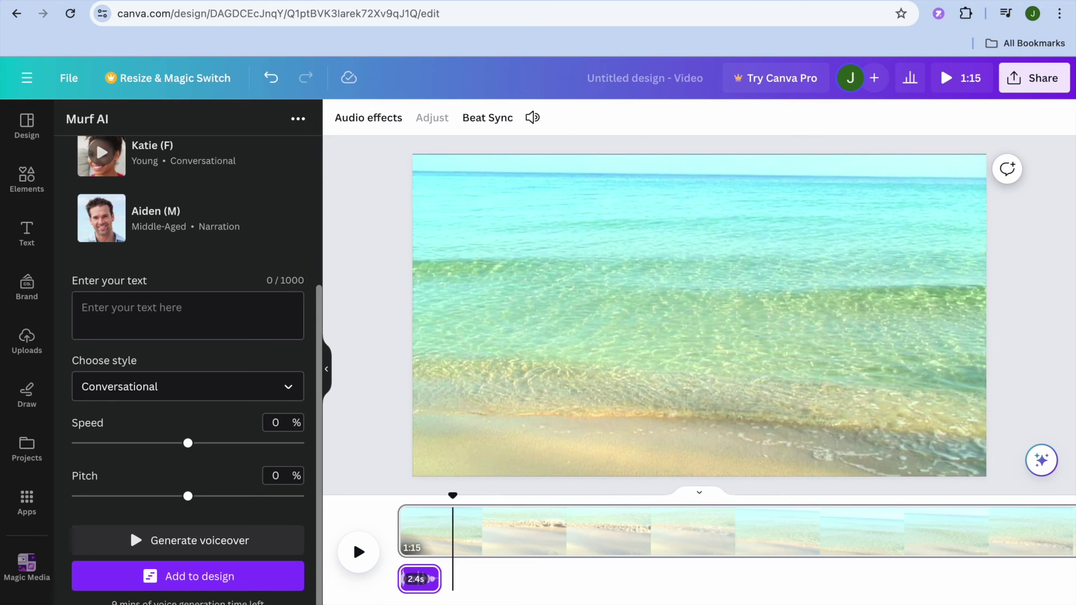
pyautogui.scroll(3, 188, 479)
pyautogui.scroll(1, 191, 483)
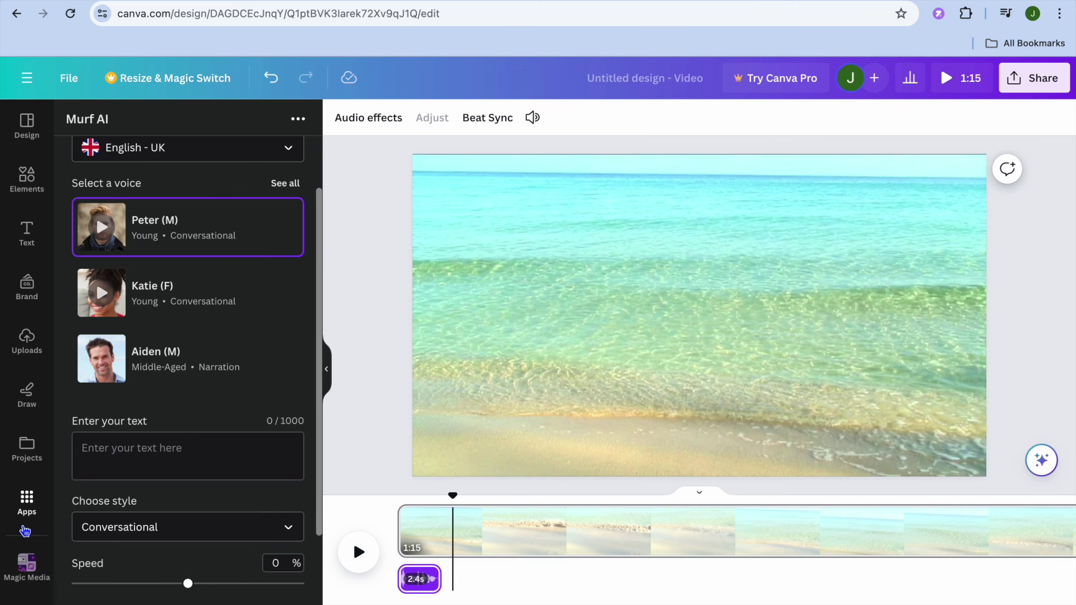
# - Take a quick look at the Mojo AI app, then go back to the AI Voiceover search results
pyautogui.click(27, 504)
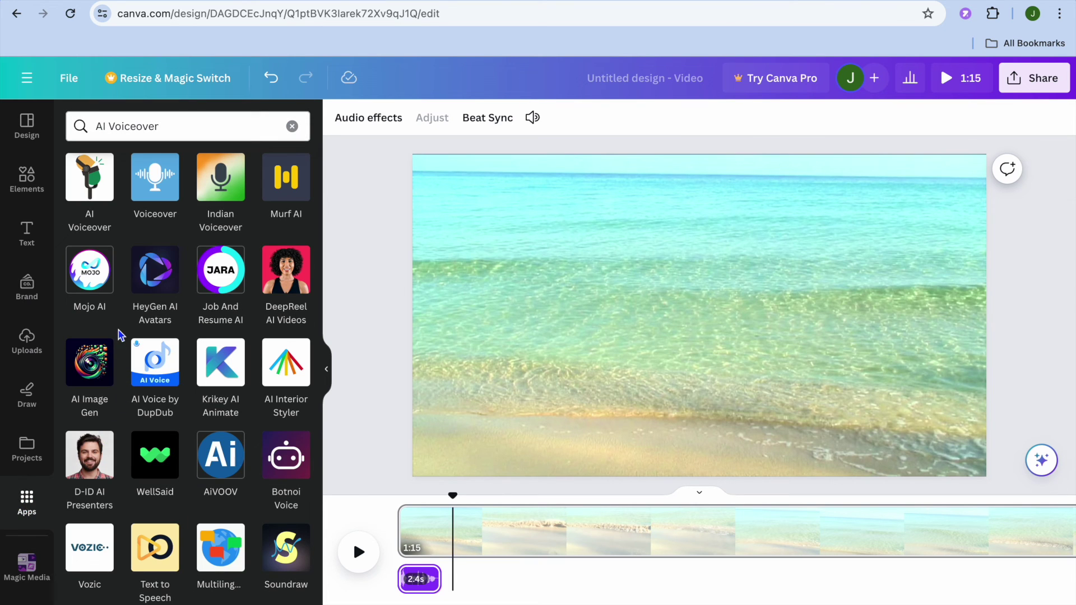
pyautogui.click(96, 295)
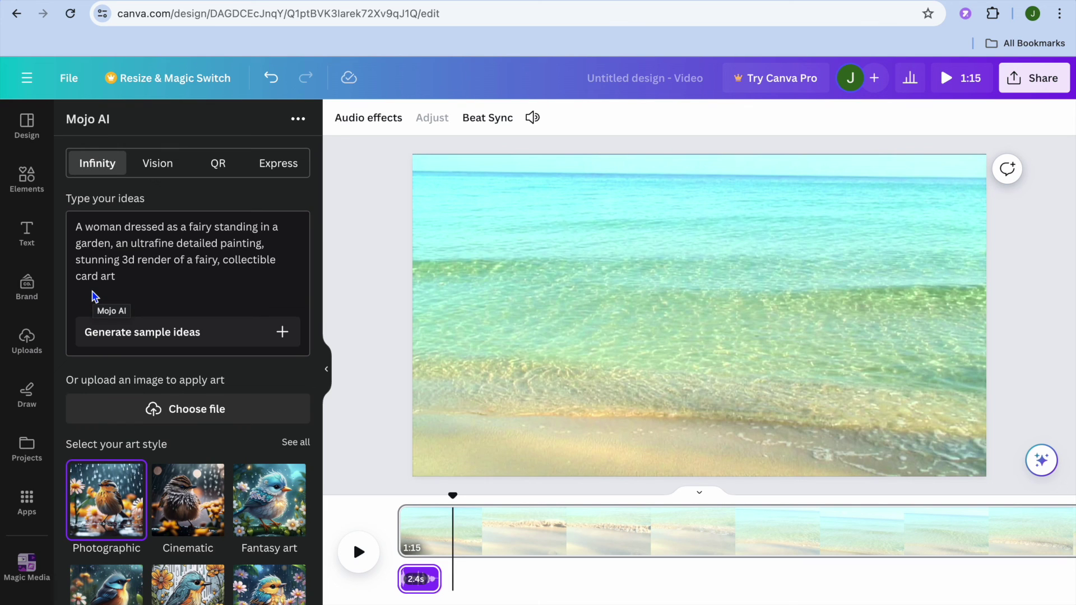
pyautogui.click(28, 501)
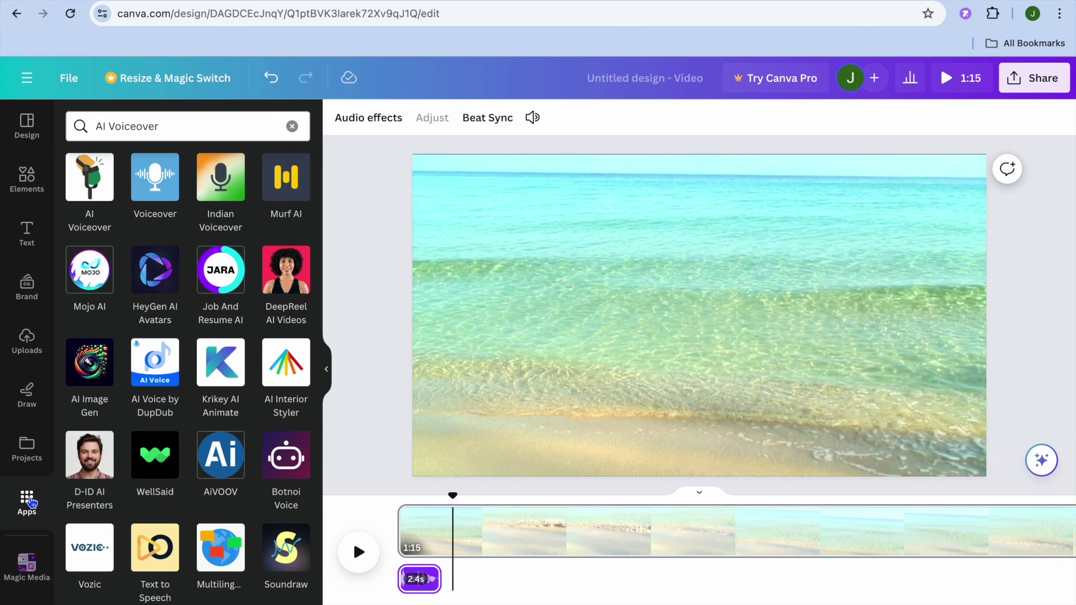